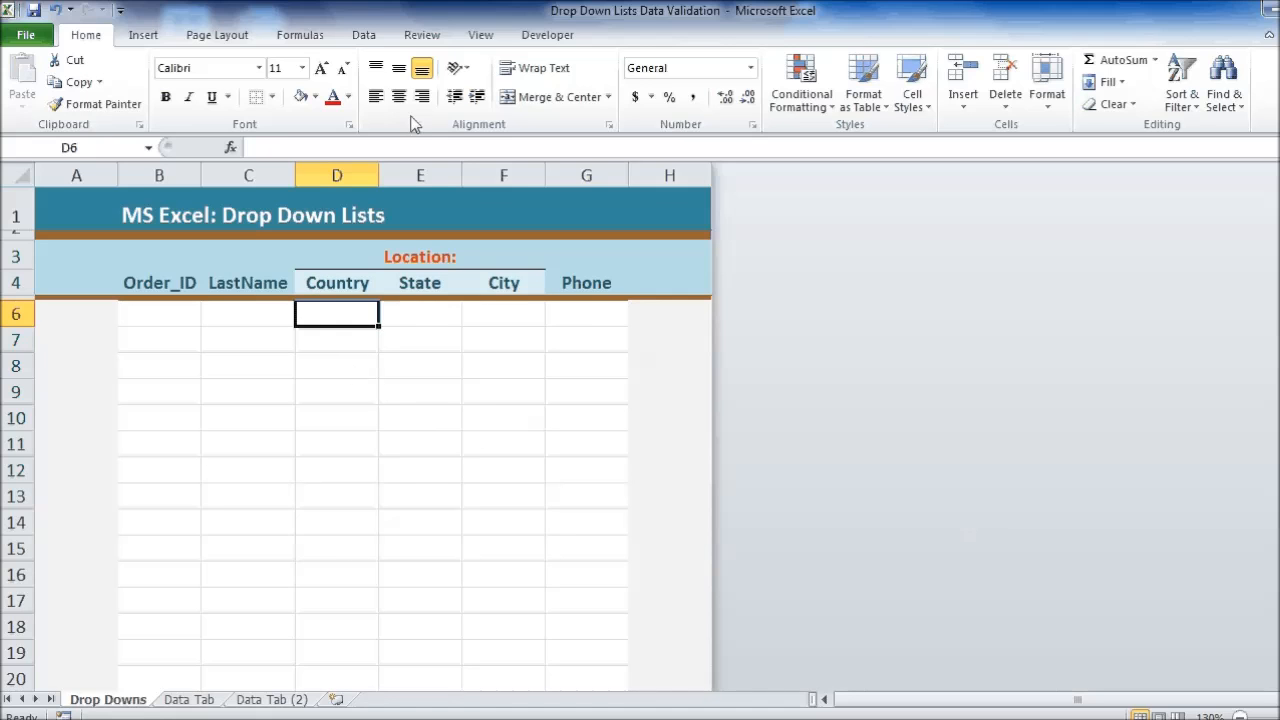
- Examine the country list and the USA, UK and Netherlands state lists on the Data Tab sheet
{"action": "left_click", "coordinate": [363, 35]}
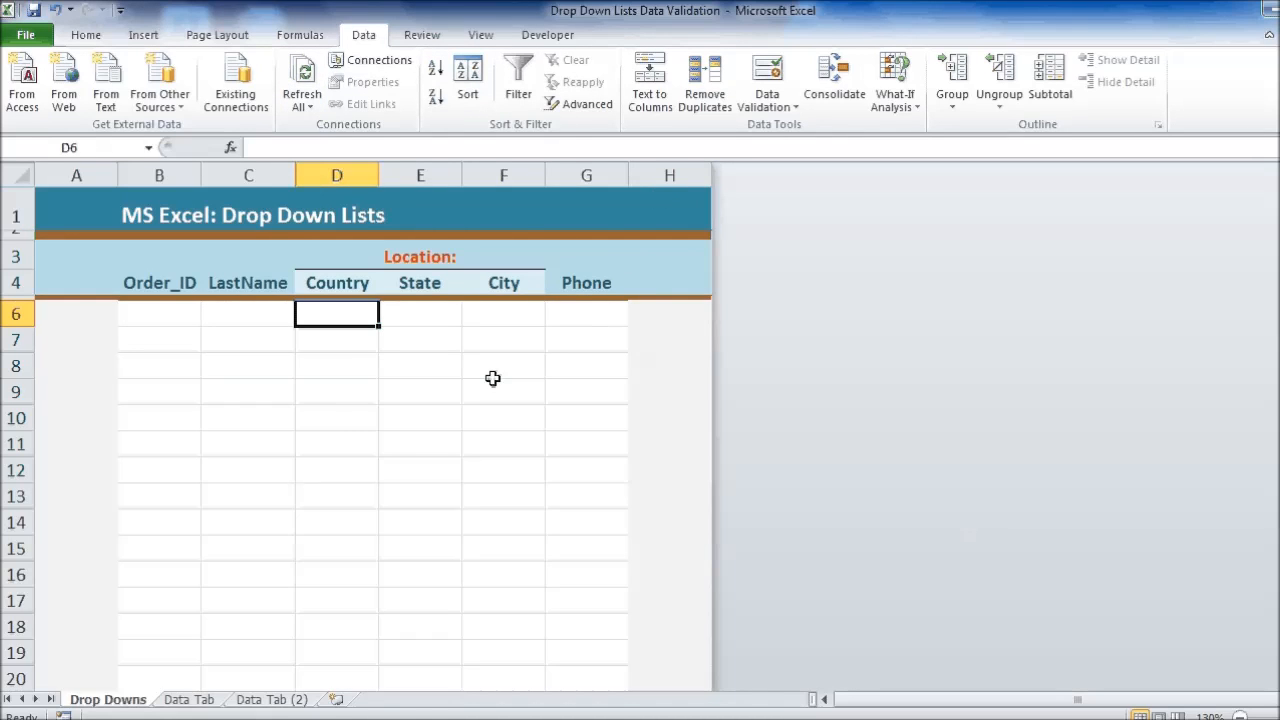
{"action": "left_click", "coordinate": [190, 700]}
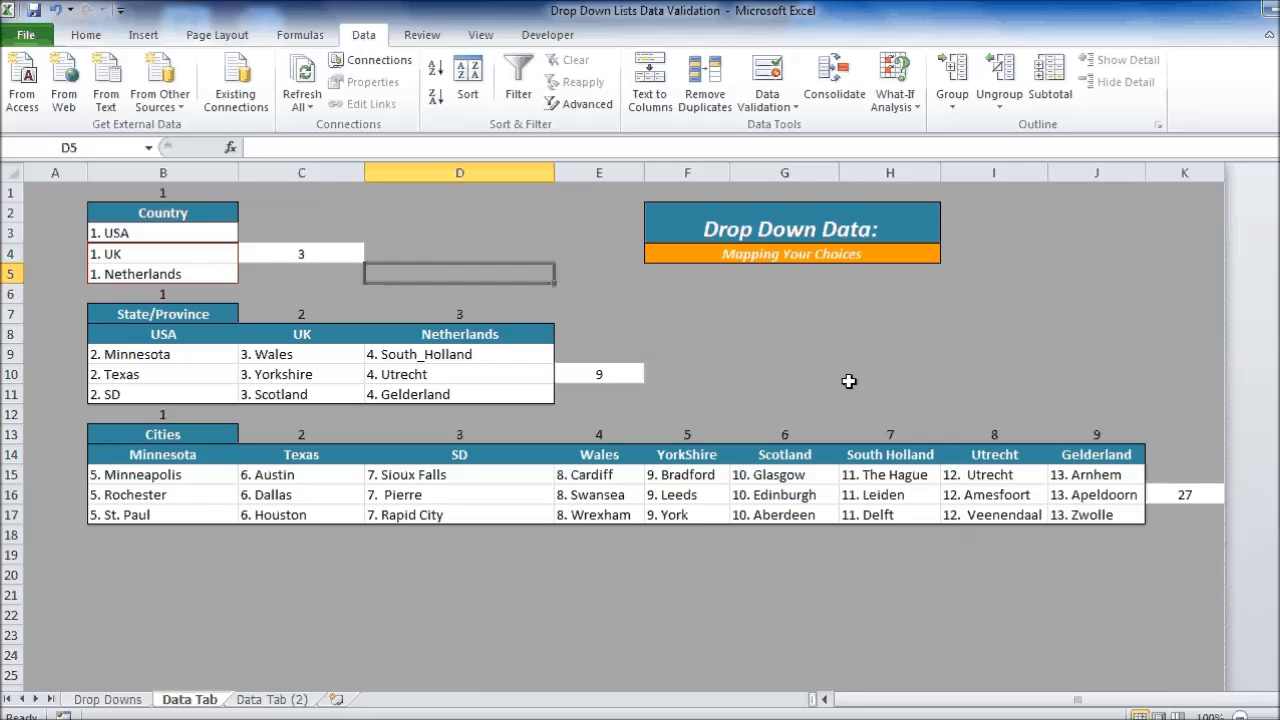
{"action": "left_click_drag", "start_coordinate": [166, 231], "coordinate": [163, 277]}
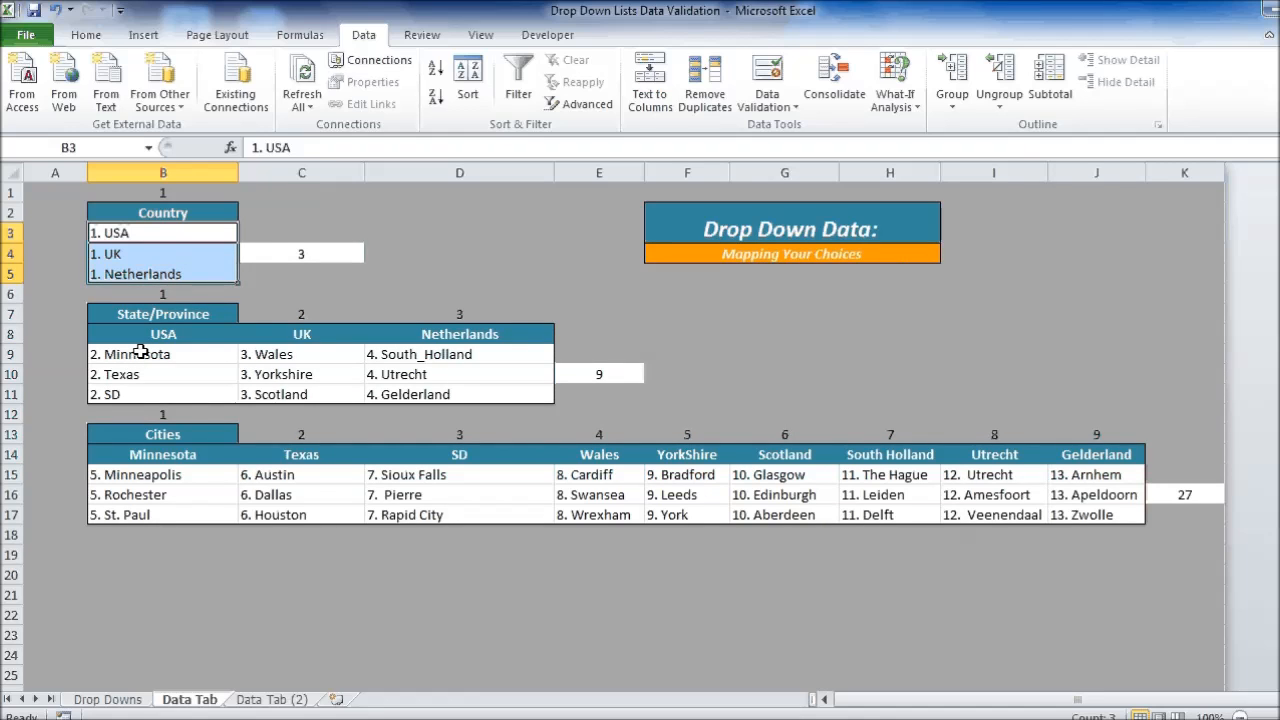
{"action": "left_click_drag", "start_coordinate": [140, 352], "coordinate": [170, 389]}
{"action": "left_click", "coordinate": [164, 395]}
{"action": "left_click_drag", "start_coordinate": [280, 354], "coordinate": [277, 397]}
{"action": "left_click_drag", "start_coordinate": [445, 356], "coordinate": [443, 397]}
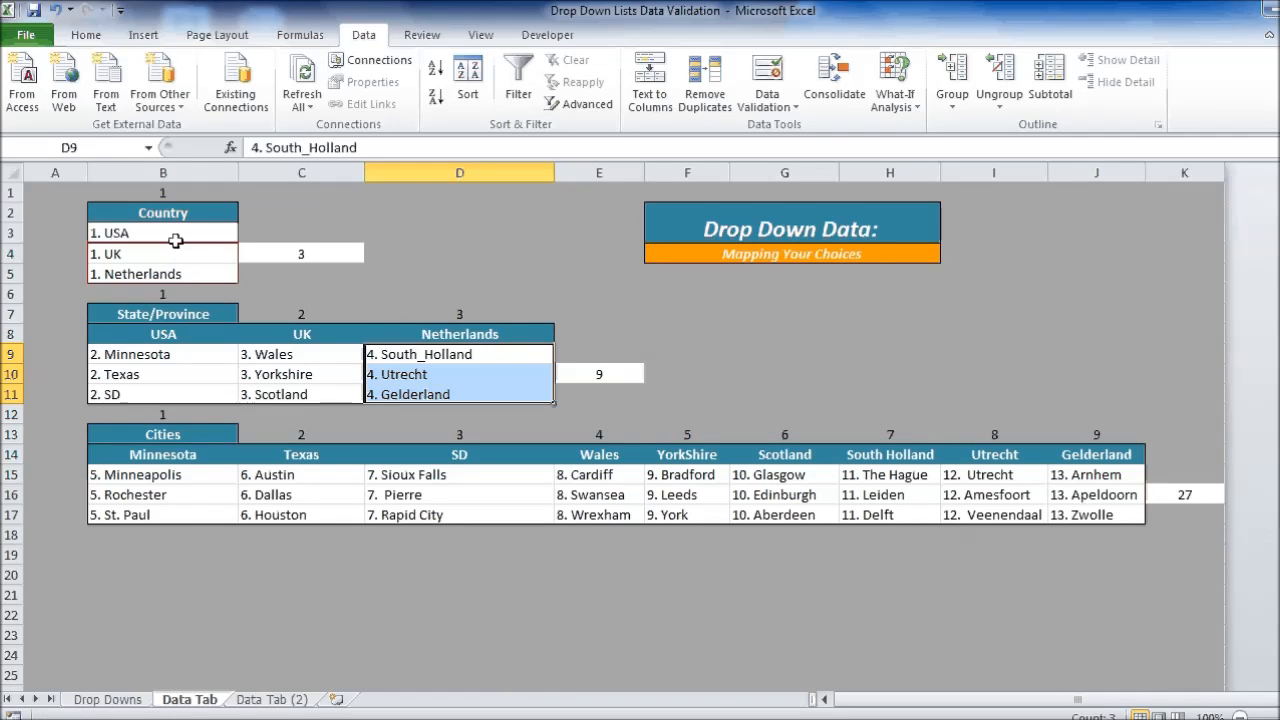
- Name the country list range B3:B5 on the Data Tab sheet fake_country
{"action": "left_click_drag", "start_coordinate": [175, 241], "coordinate": [177, 274]}
{"action": "left_click", "coordinate": [90, 150]}
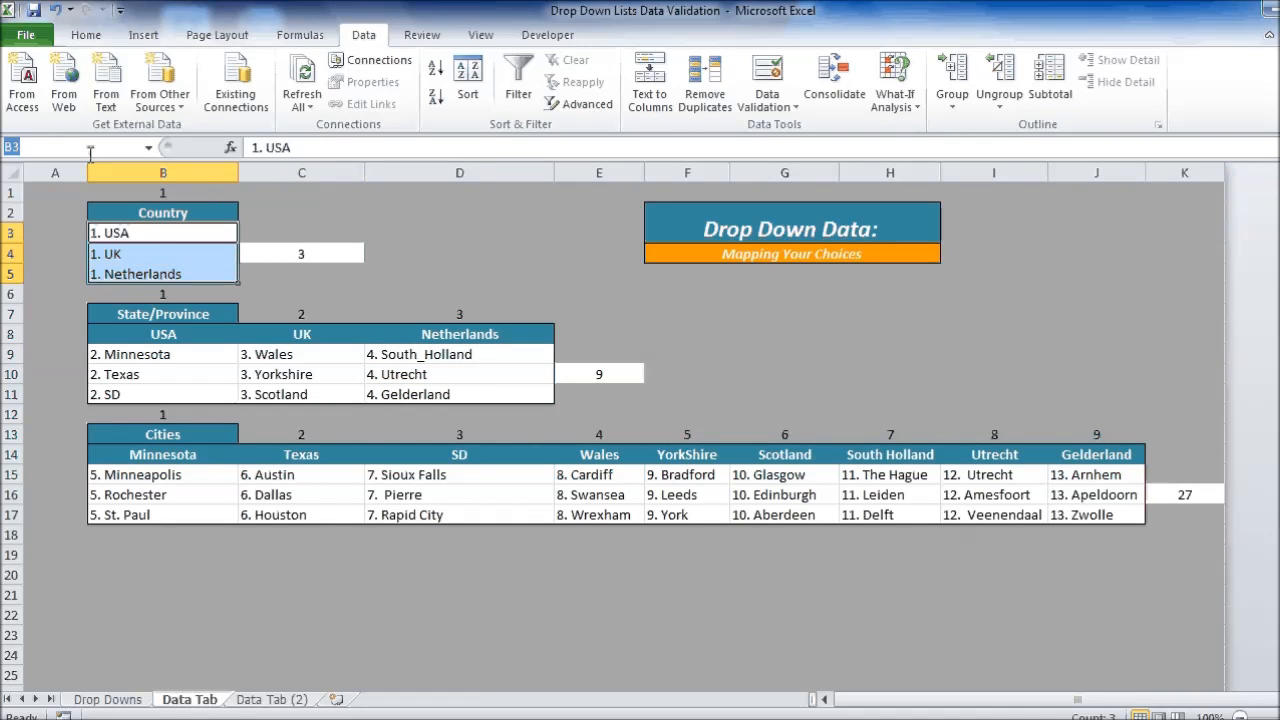
{"action": "type", "text": "fake_country"}
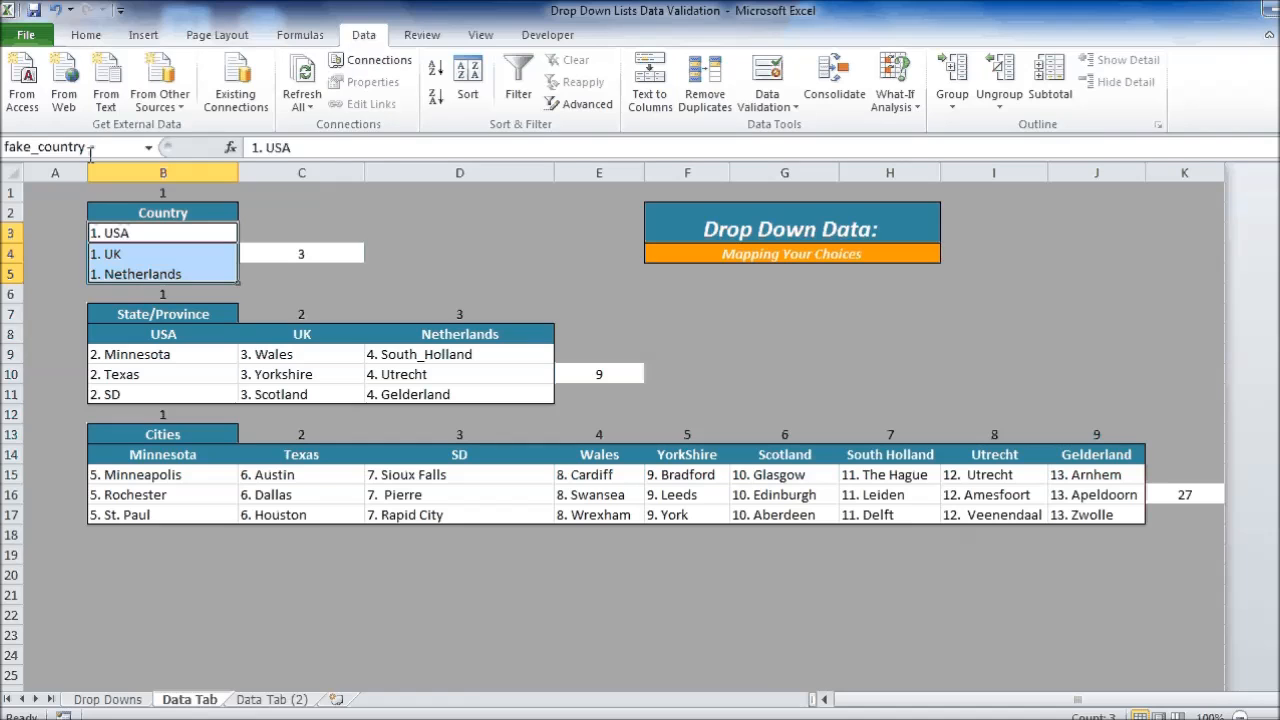
{"action": "key", "text": "Return"}
- Check the range name of the country list by selecting its single cells and the whole range B3:B5
{"action": "left_click_drag", "start_coordinate": [146, 233], "coordinate": [150, 272]}
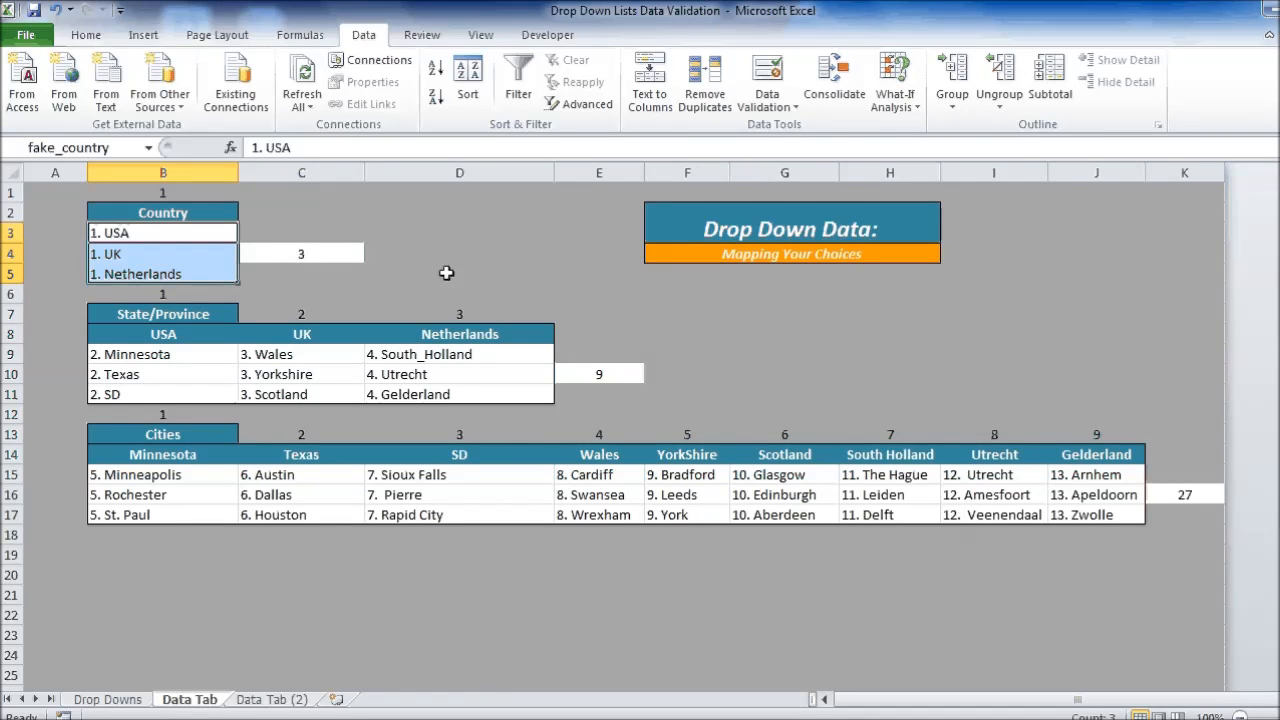
{"action": "left_click", "coordinate": [320, 216]}
{"action": "left_click", "coordinate": [190, 236]}
{"action": "left_click", "coordinate": [188, 258]}
{"action": "left_click_drag", "start_coordinate": [188, 236], "coordinate": [199, 270]}
{"action": "left_click", "coordinate": [193, 255]}
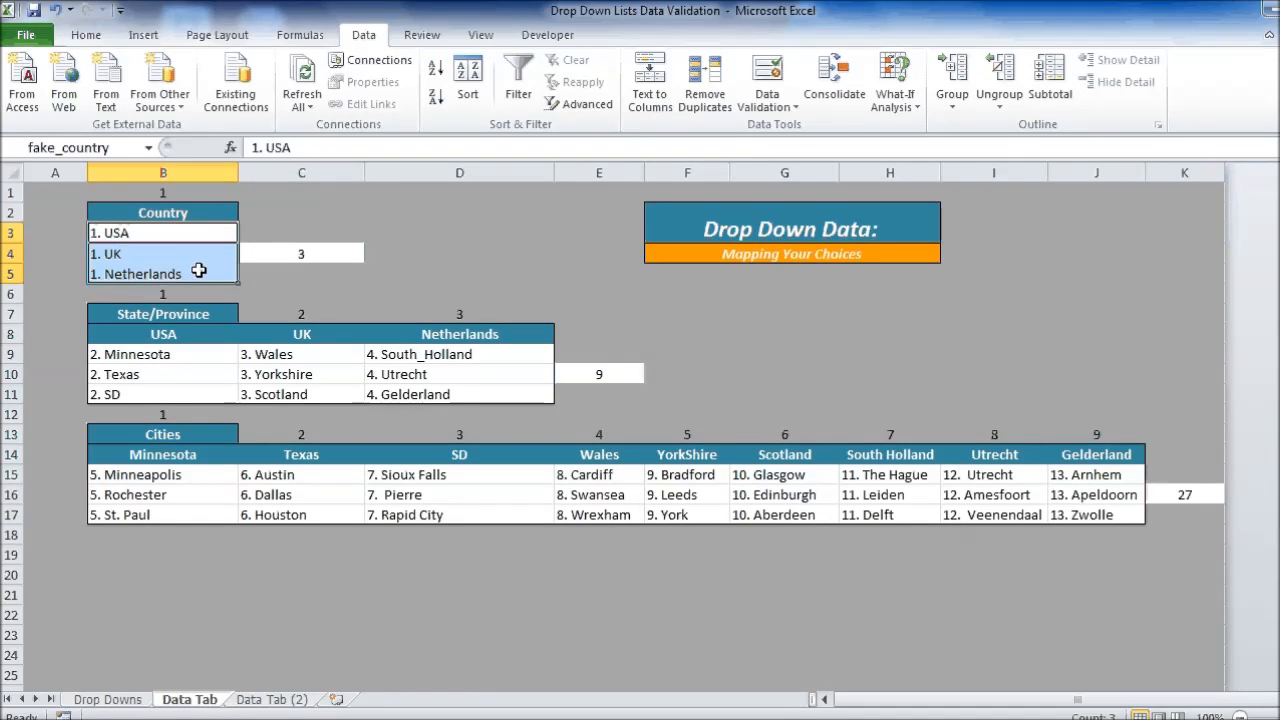
{"action": "left_click", "coordinate": [52, 147]}
{"action": "left_click", "coordinate": [80, 192]}
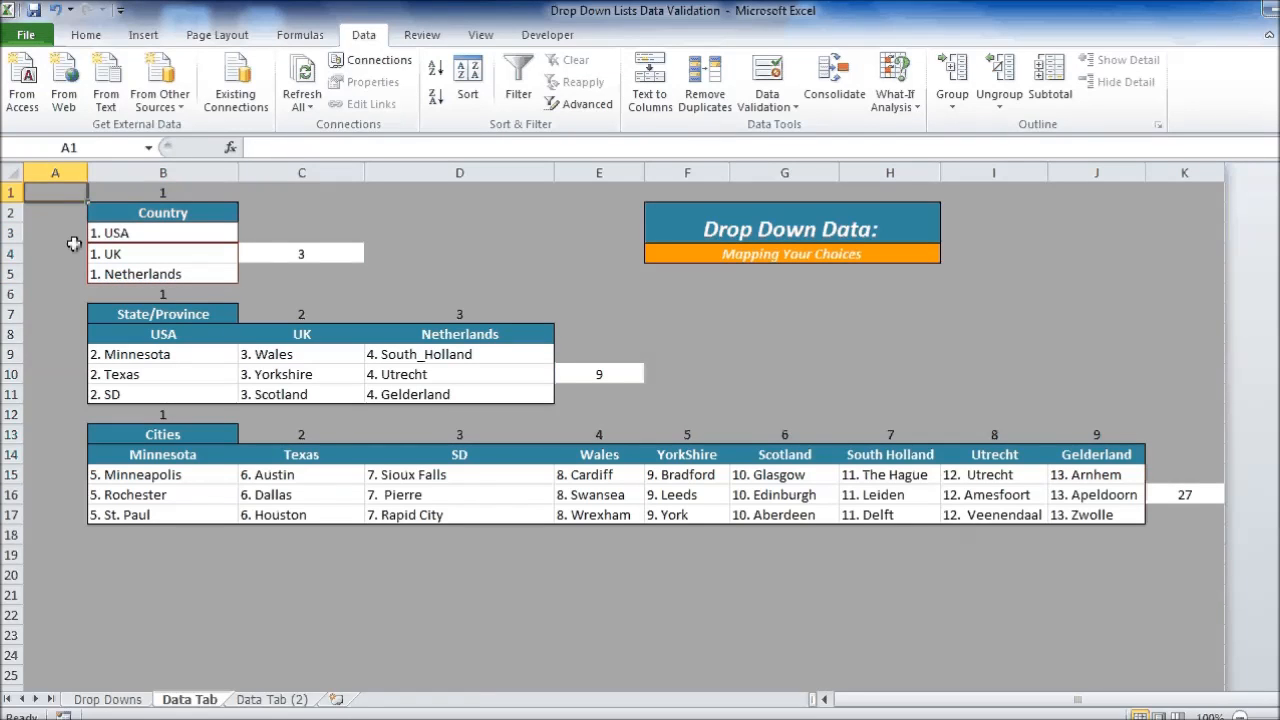
{"action": "left_click_drag", "start_coordinate": [153, 232], "coordinate": [153, 274]}
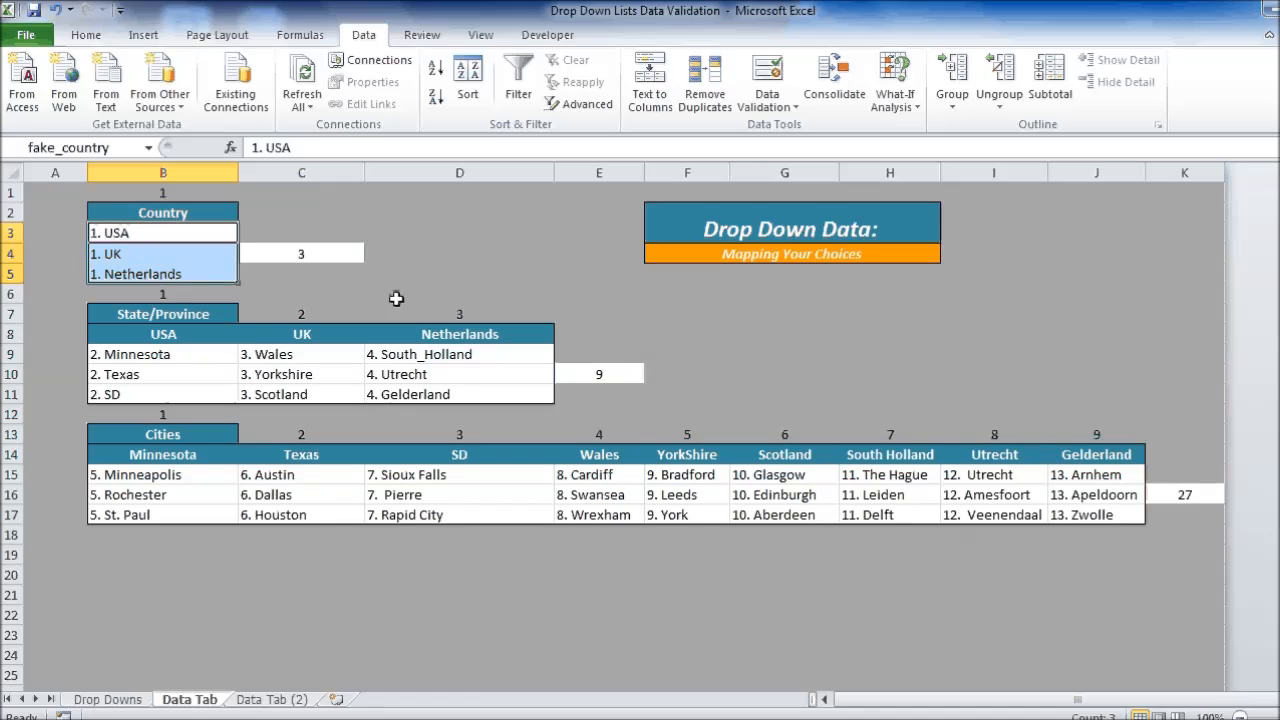
{"action": "left_click", "coordinate": [474, 275]}
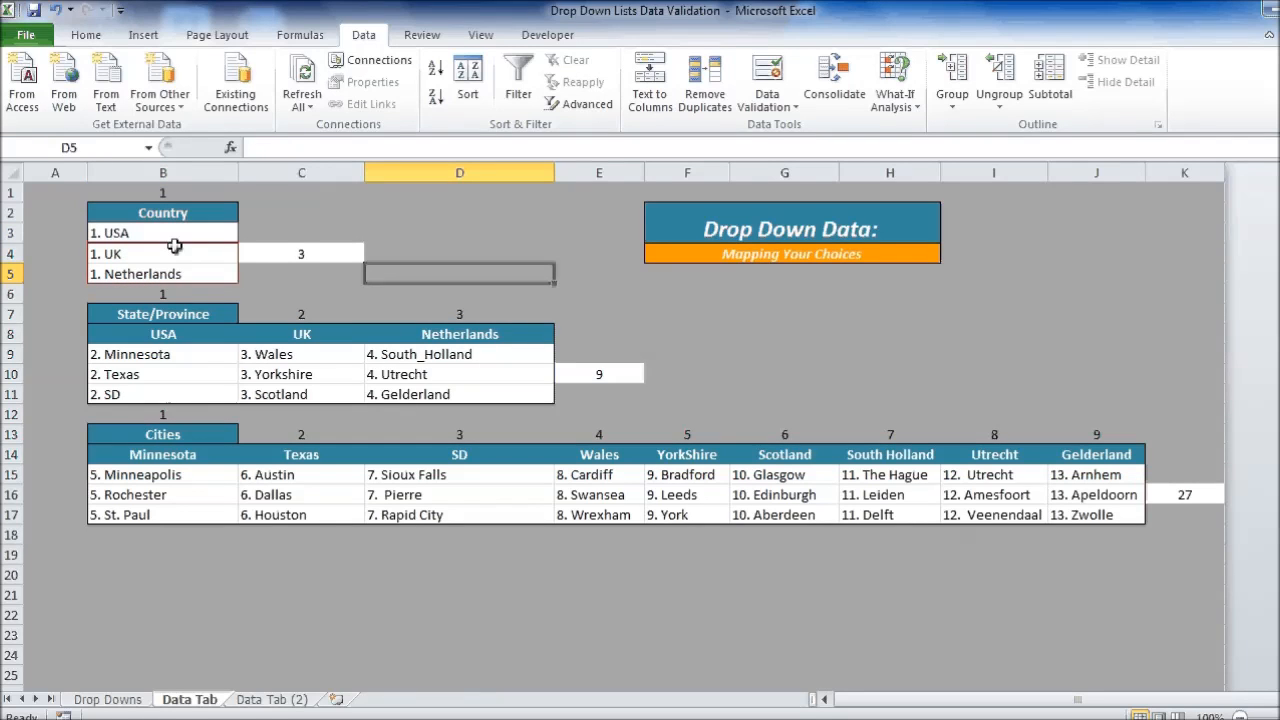
- On the Data Tab (2) sheet, apply a thick box border to cell D21 and to the USA country cell B3
{"action": "left_click", "coordinate": [266, 700]}
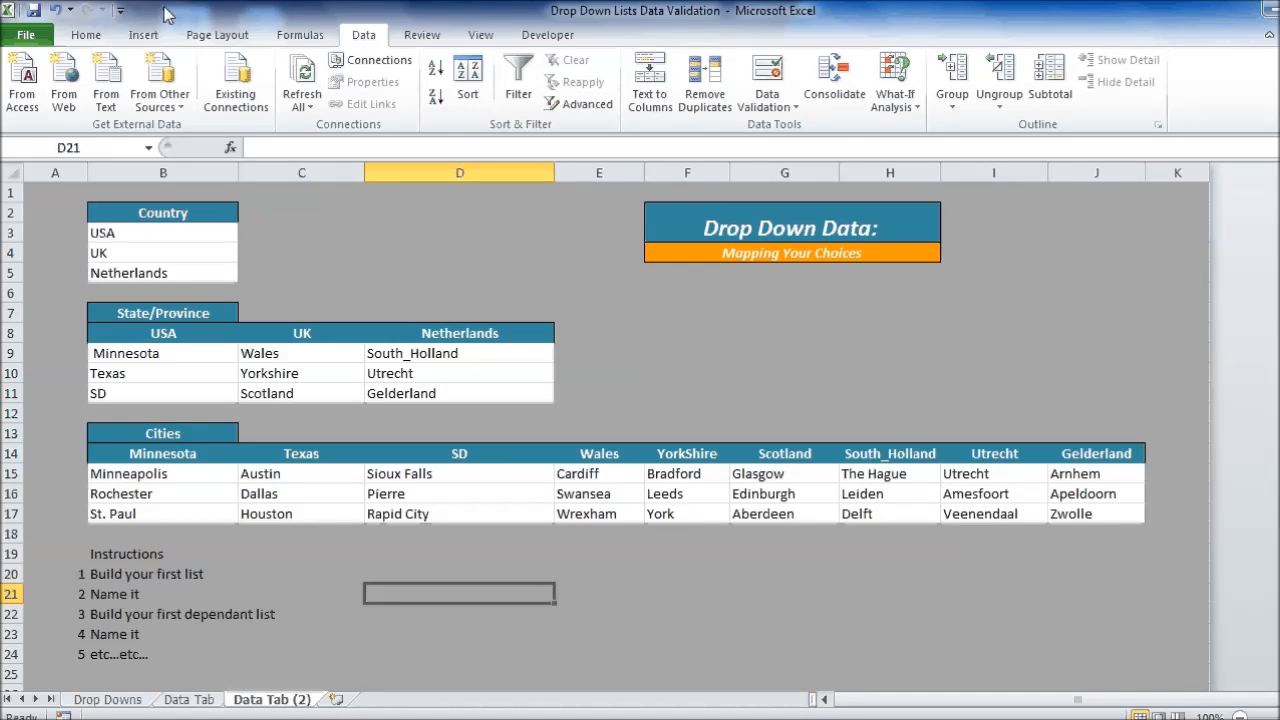
{"action": "left_click", "coordinate": [86, 35]}
{"action": "left_click", "coordinate": [271, 97]}
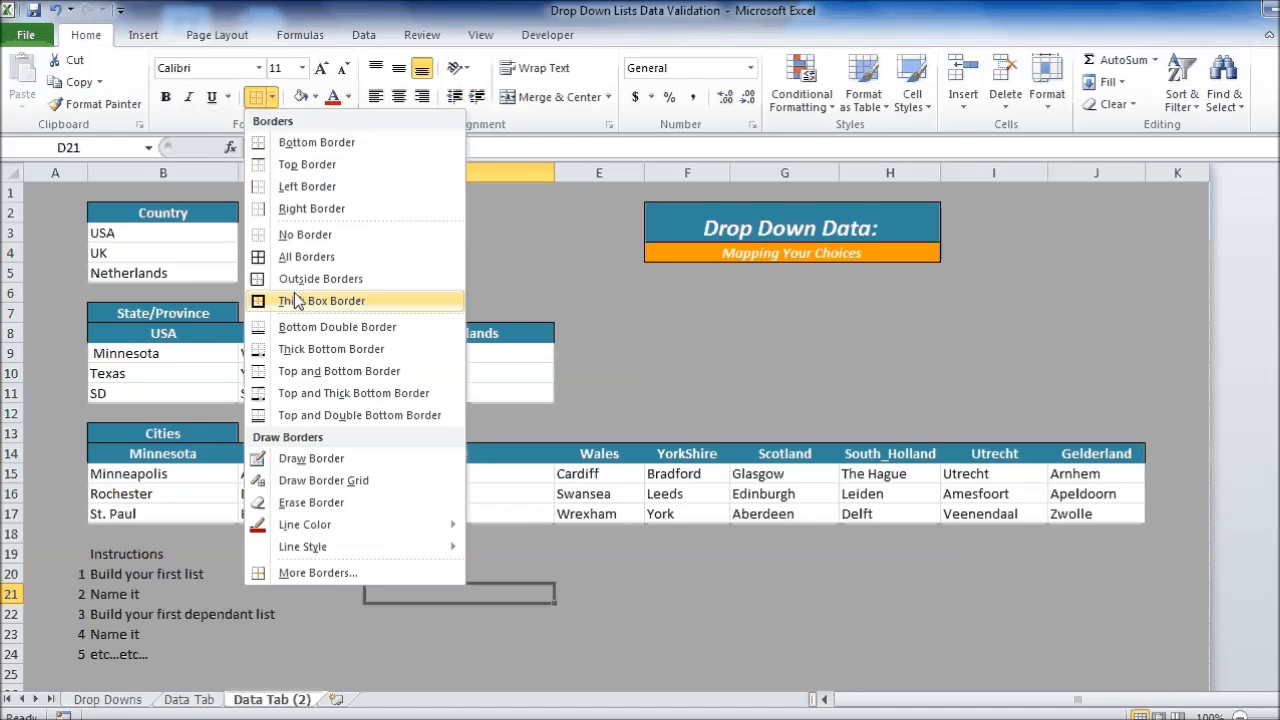
{"action": "left_click", "coordinate": [299, 302]}
{"action": "left_click", "coordinate": [140, 231]}
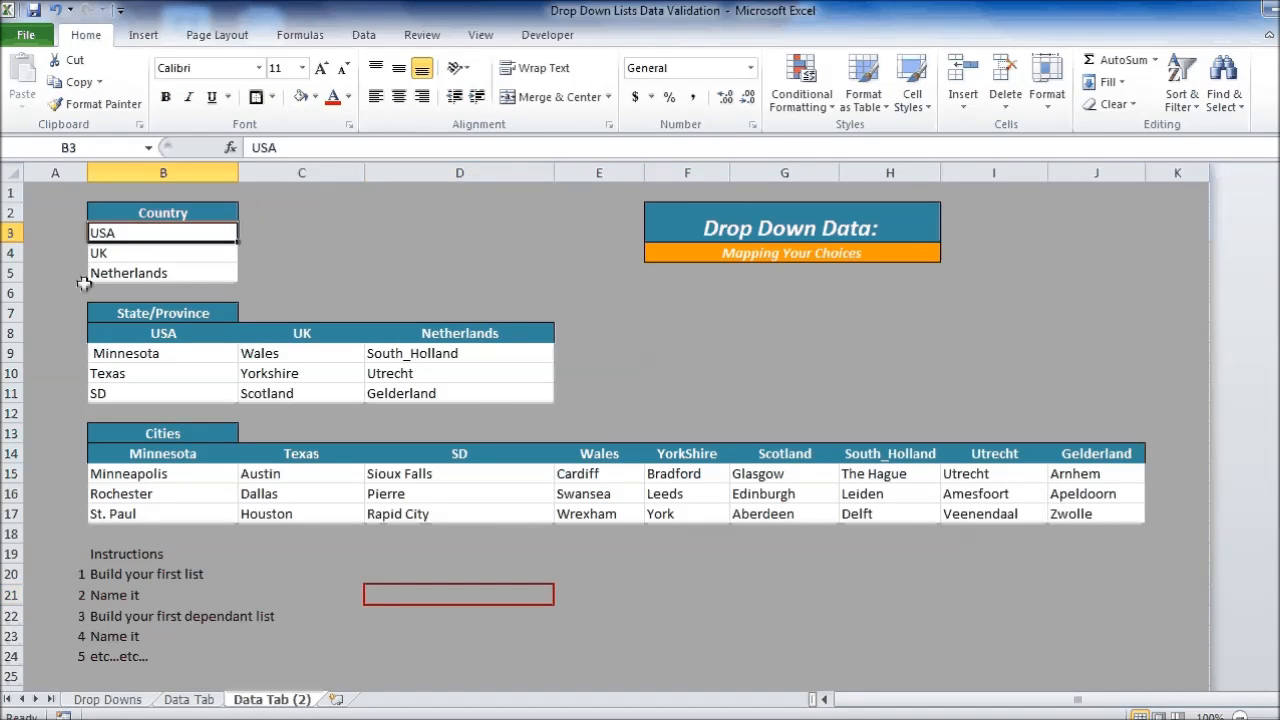
{"action": "left_click", "coordinate": [354, 250]}
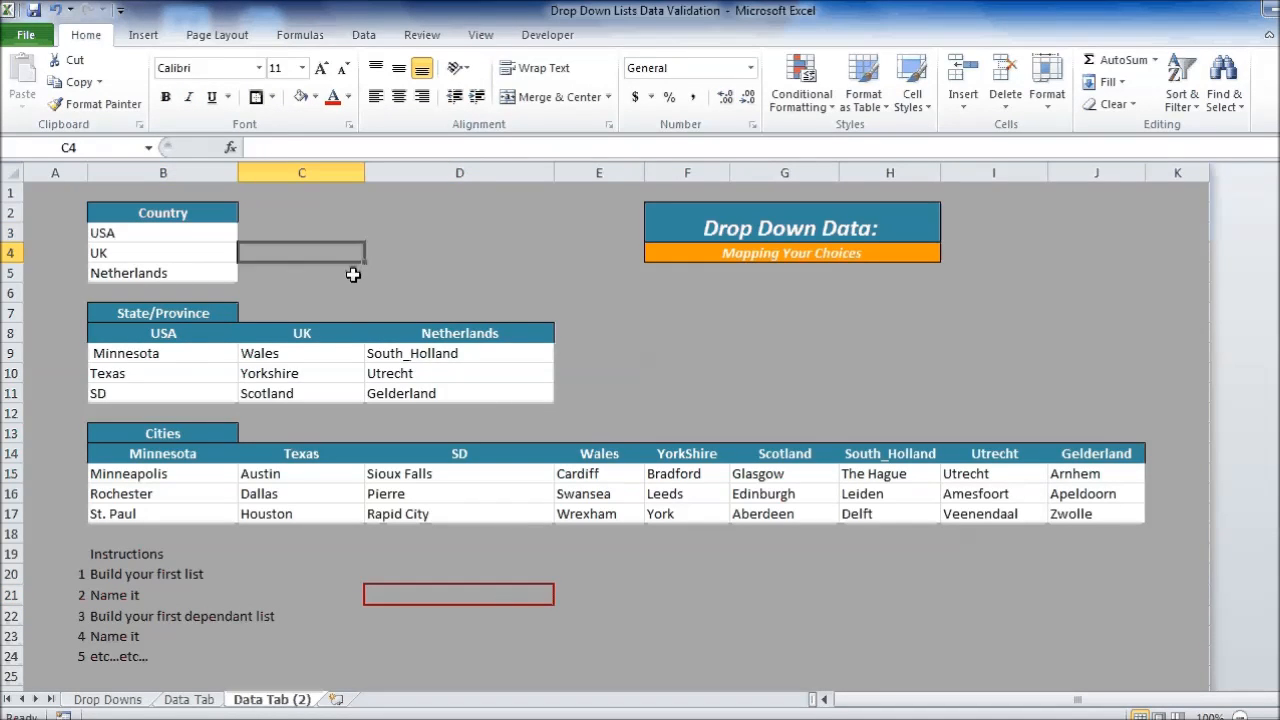
{"action": "left_click", "coordinate": [172, 232]}
{"action": "left_click", "coordinate": [256, 97]}
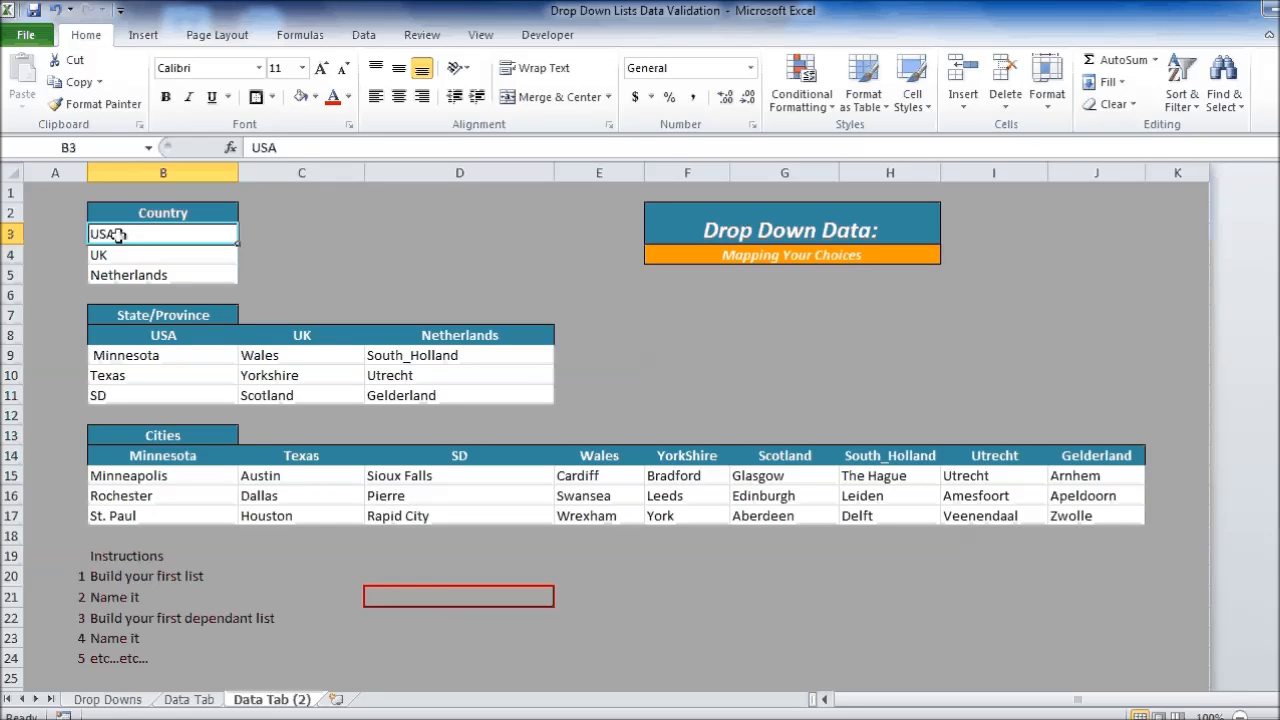
- Outline the UK country cell B4 and the UK state list C9:C11 with thick box borders
{"action": "left_click_drag", "start_coordinate": [131, 355], "coordinate": [138, 393]}
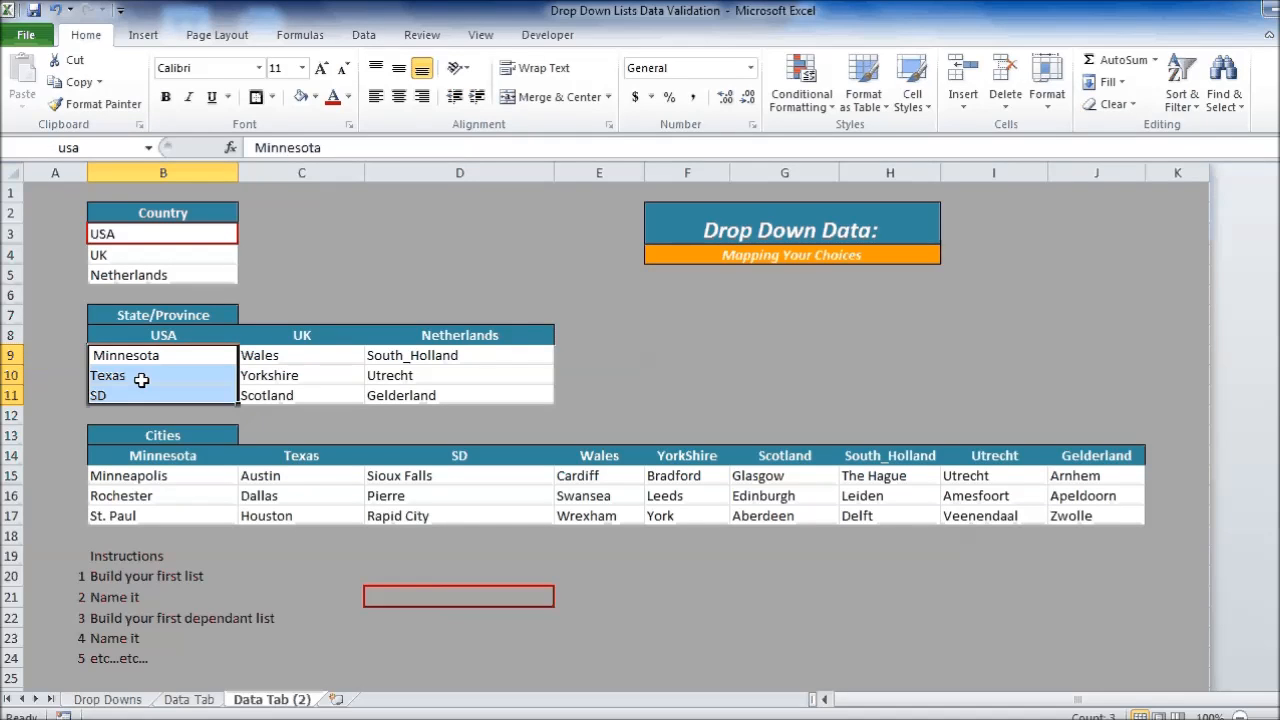
{"action": "left_click", "coordinate": [127, 256]}
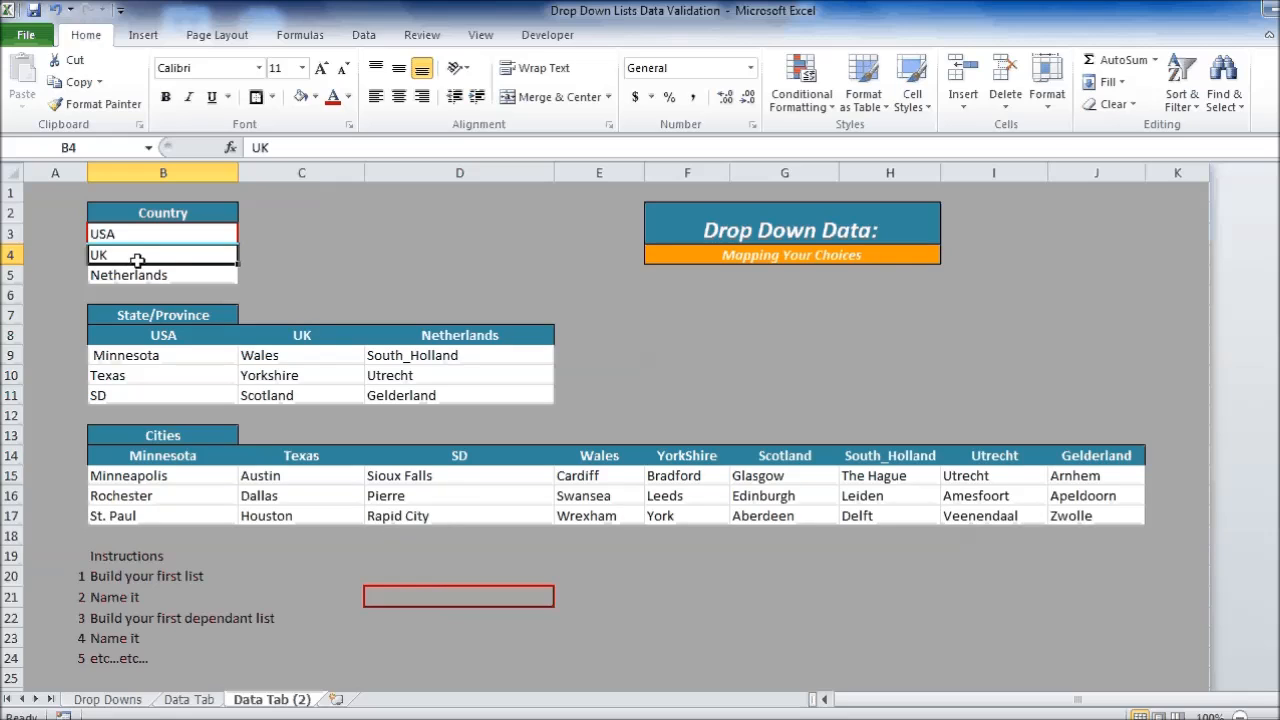
{"action": "left_click_drag", "start_coordinate": [284, 356], "coordinate": [283, 397]}
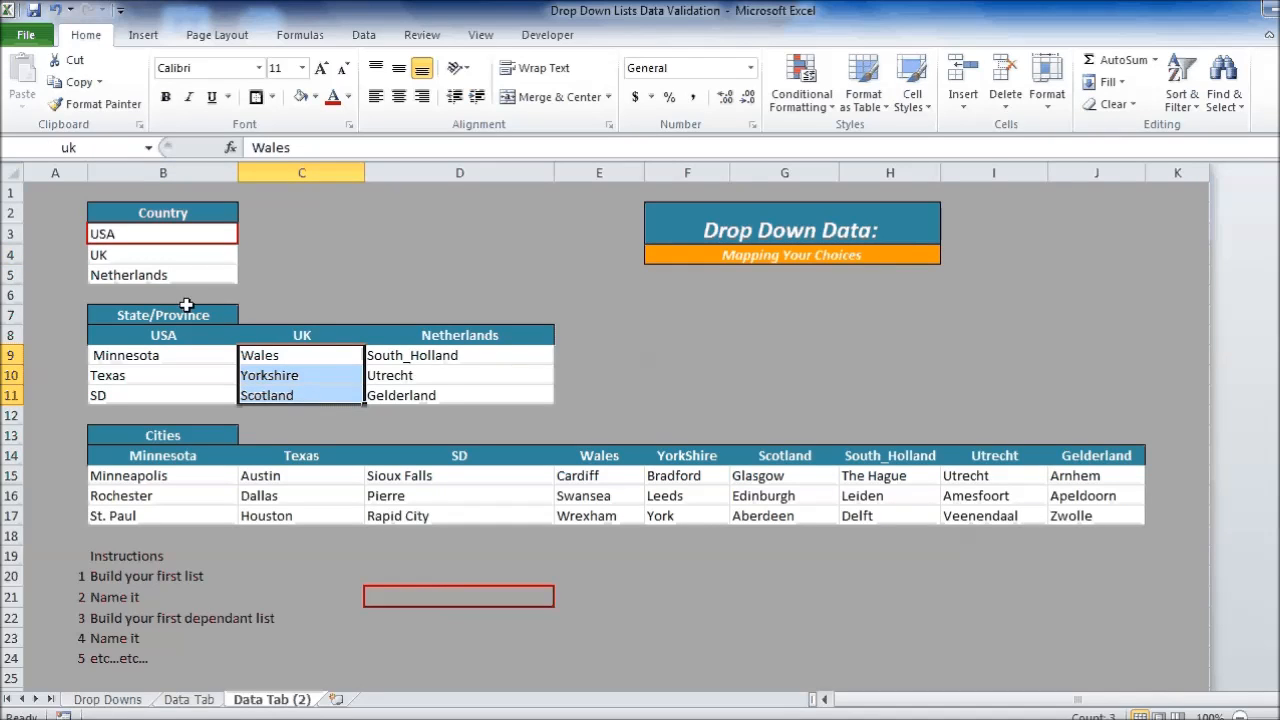
{"action": "left_click", "coordinate": [148, 257]}
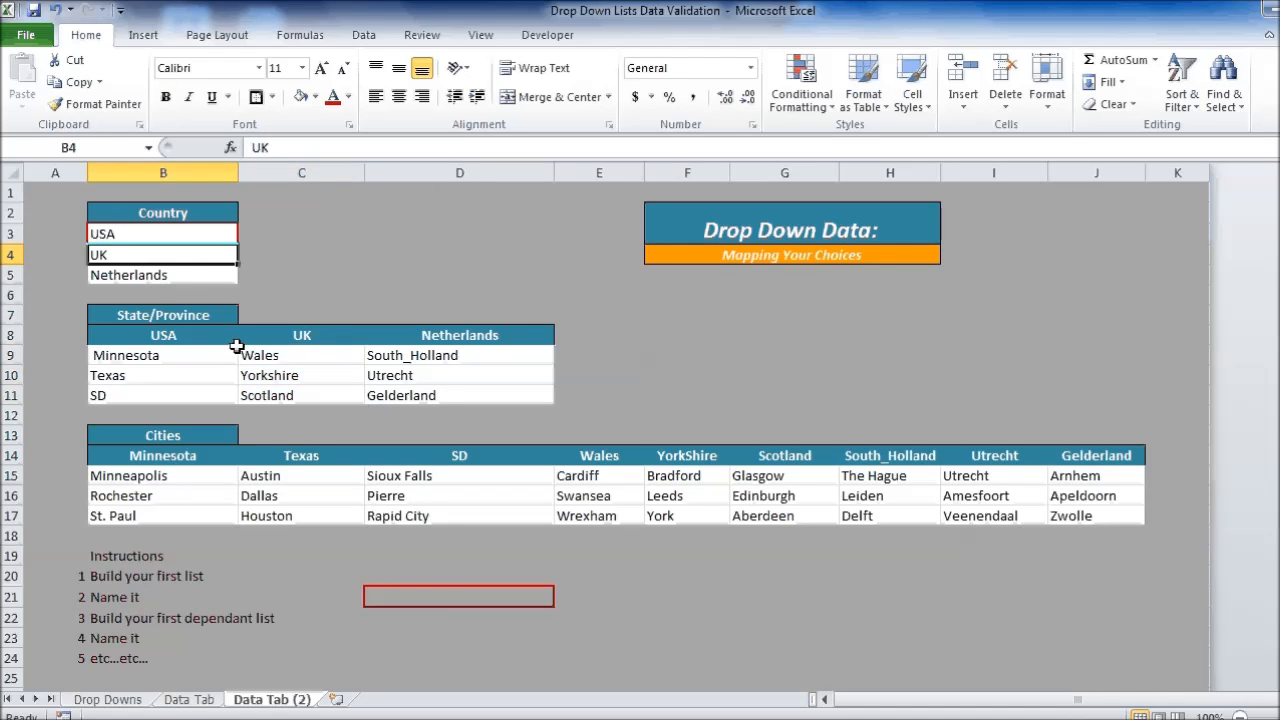
{"action": "left_click_drag", "start_coordinate": [271, 355], "coordinate": [272, 396]}
- Outline the Netherlands state list D9:D11, the USA state list B9:B11 and the Netherlands country cell B5 with thick box borders
{"action": "left_click", "coordinate": [147, 279]}
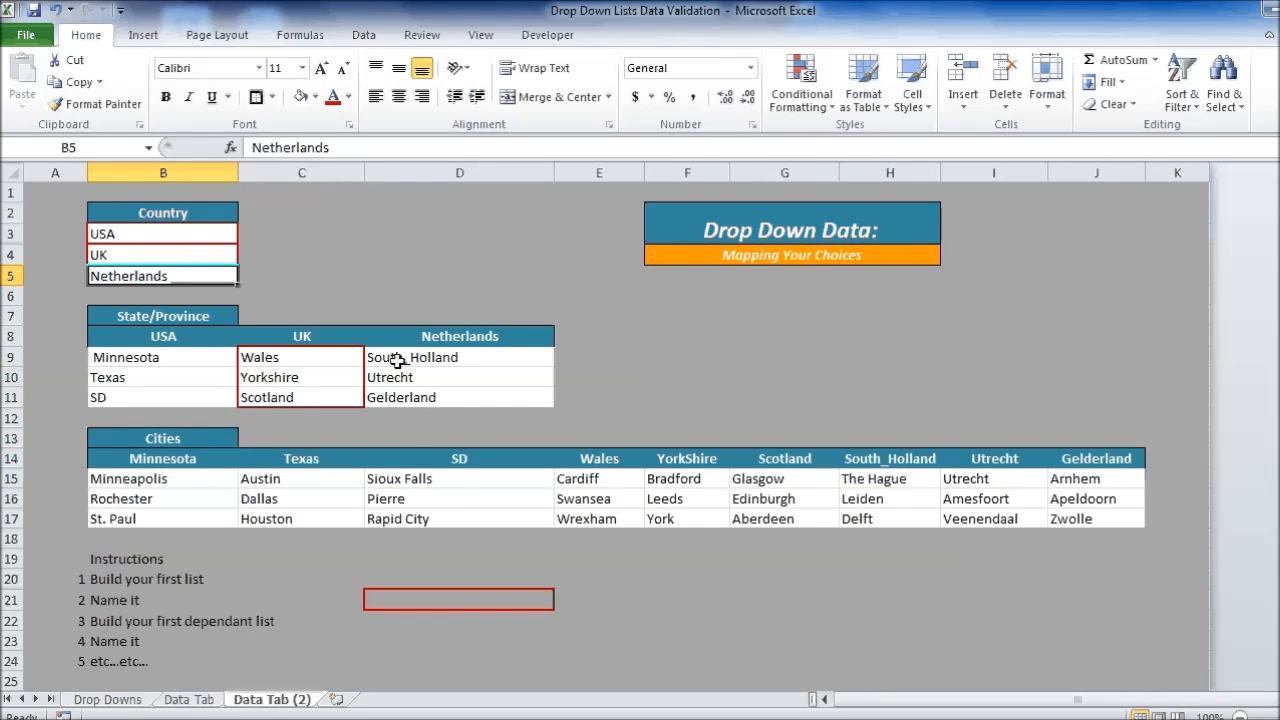
{"action": "left_click_drag", "start_coordinate": [424, 361], "coordinate": [423, 394]}
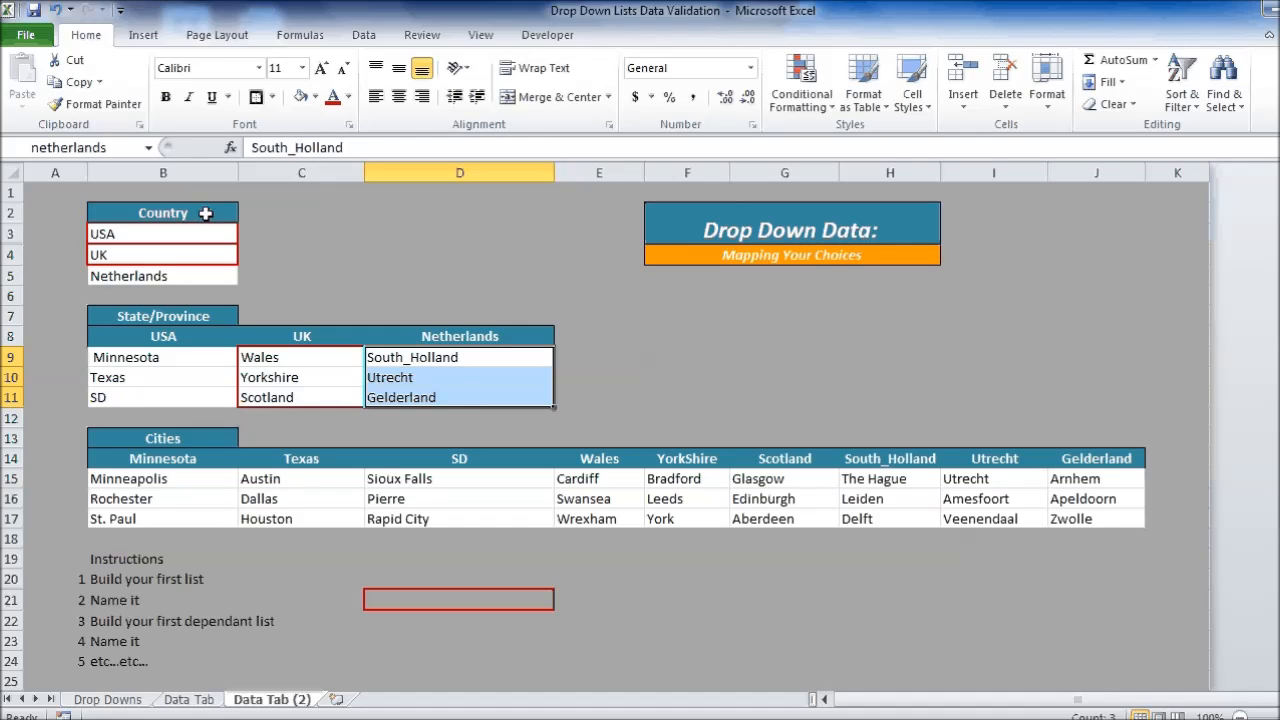
{"action": "left_click", "coordinate": [256, 97]}
{"action": "left_click_drag", "start_coordinate": [145, 362], "coordinate": [150, 397]}
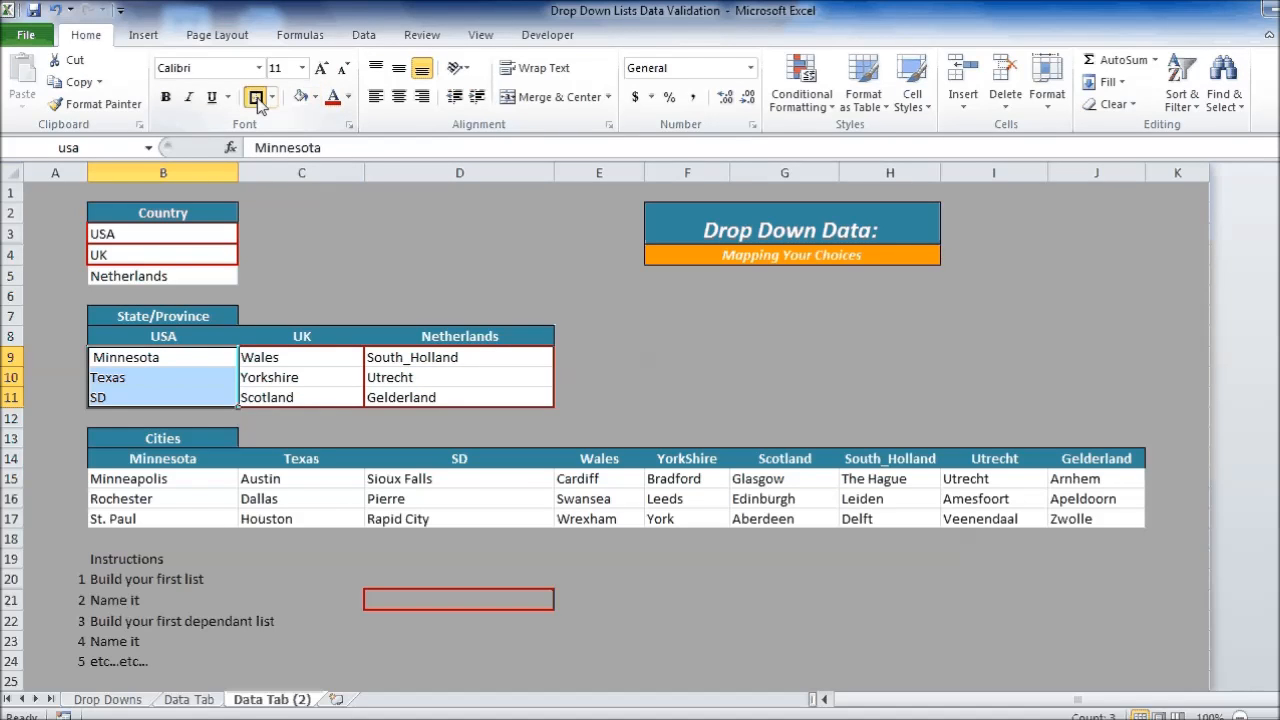
{"action": "left_click", "coordinate": [165, 274]}
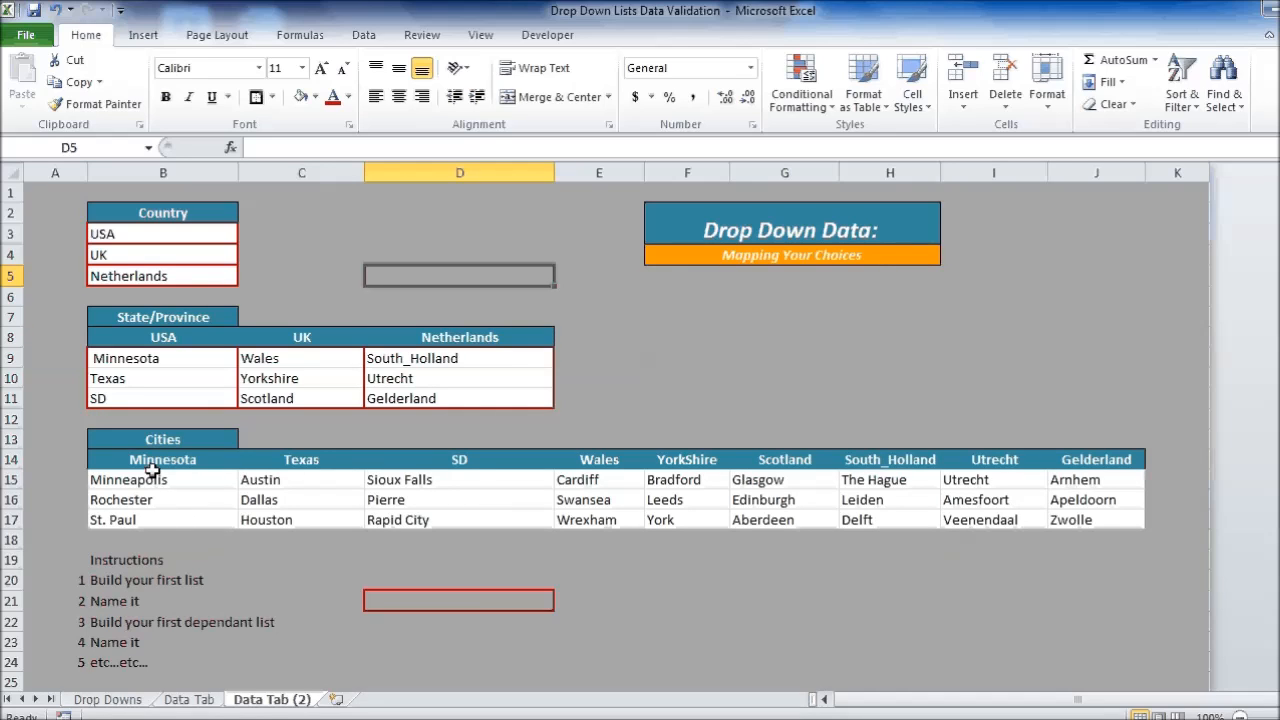
- Outline the Minnesota city list B15:B17 with a thick box border and check the Texas city list's range name
{"action": "left_click", "coordinate": [148, 362]}
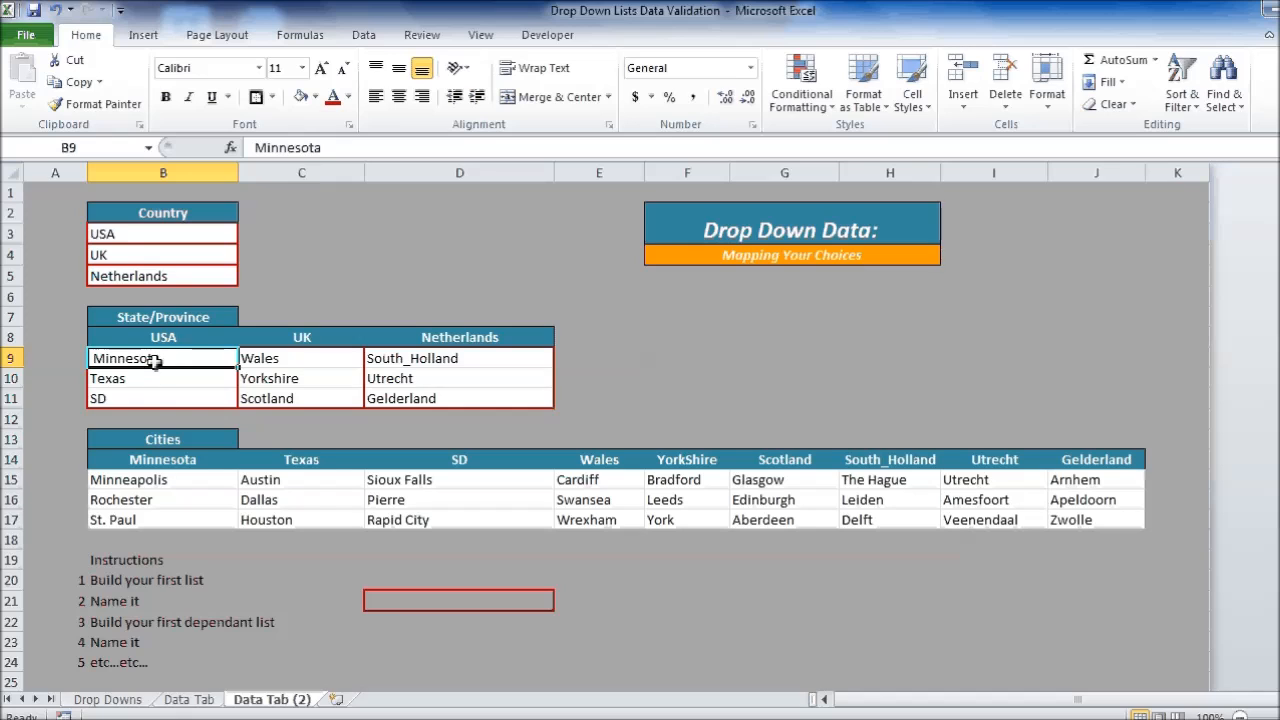
{"action": "left_click_drag", "start_coordinate": [147, 479], "coordinate": [157, 532]}
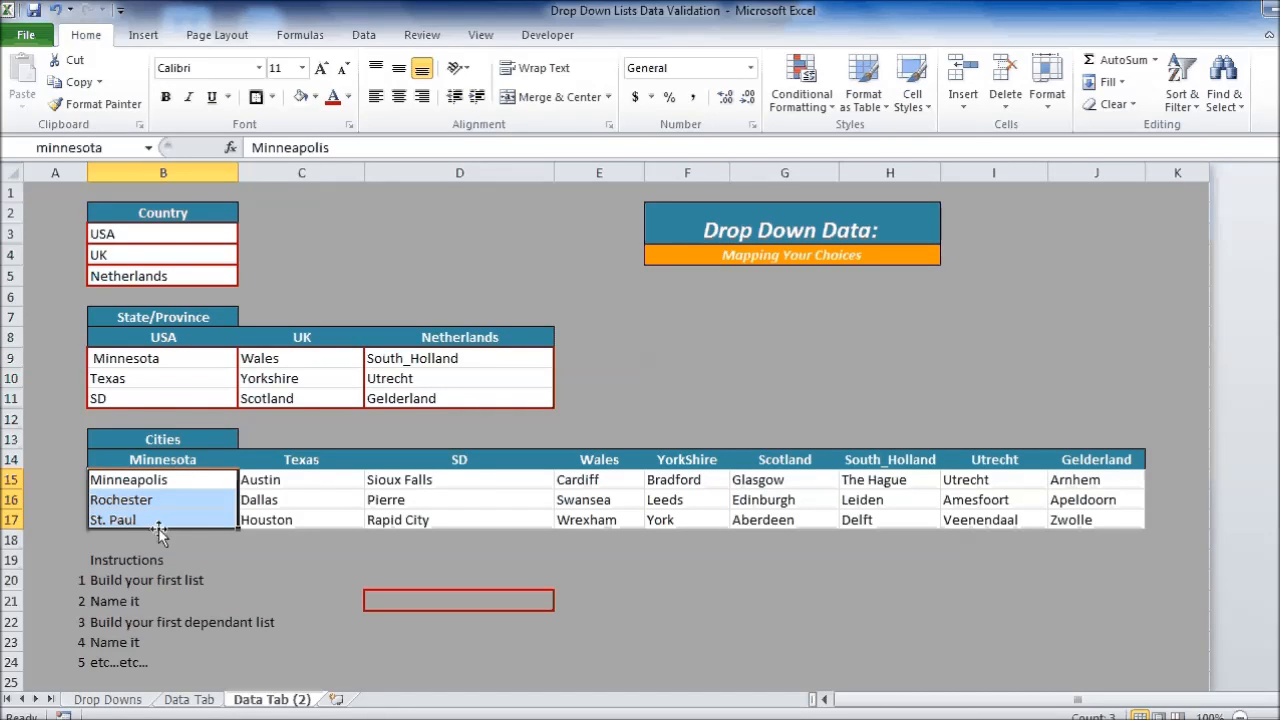
{"action": "left_click", "coordinate": [256, 99]}
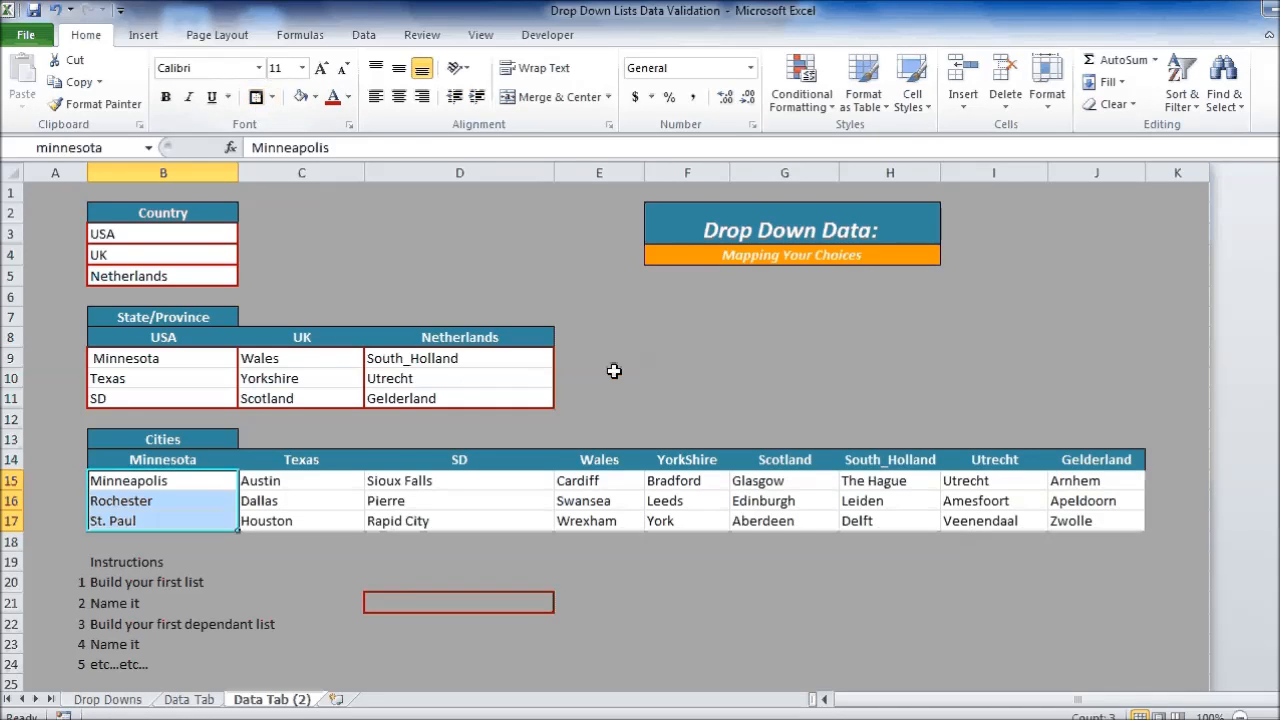
{"action": "left_click", "coordinate": [685, 362]}
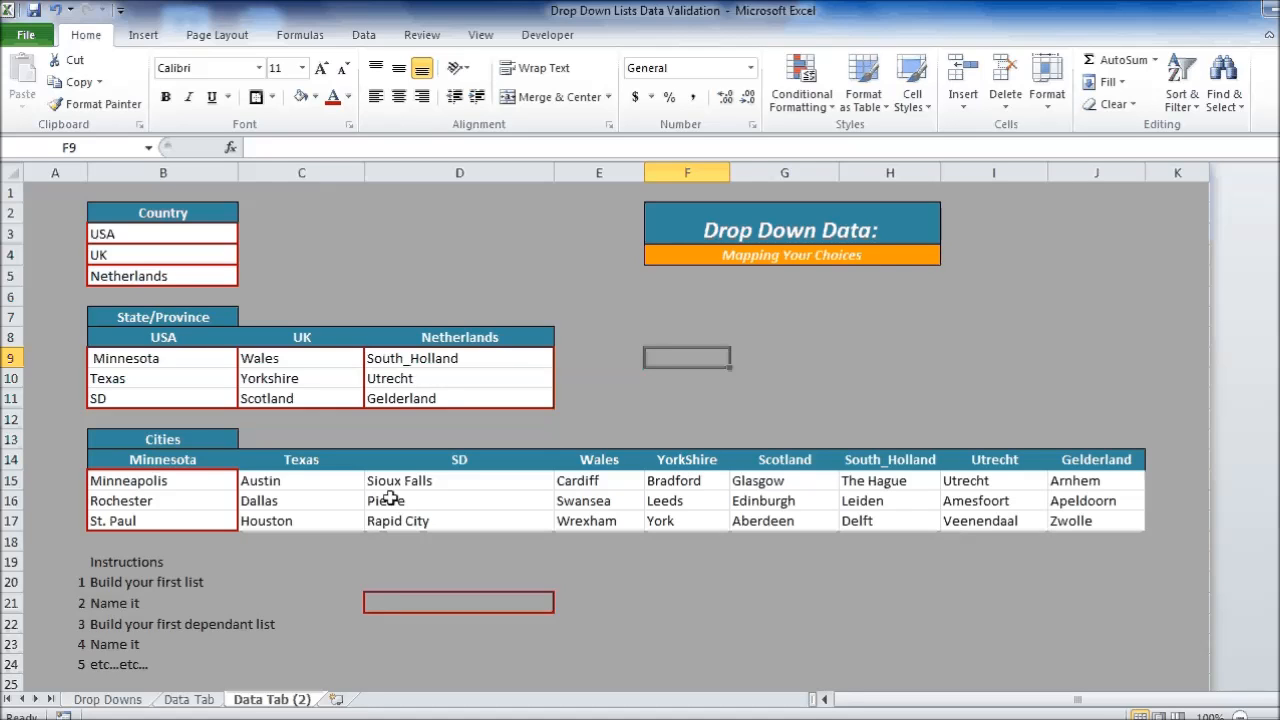
{"action": "left_click_drag", "start_coordinate": [282, 484], "coordinate": [297, 521]}
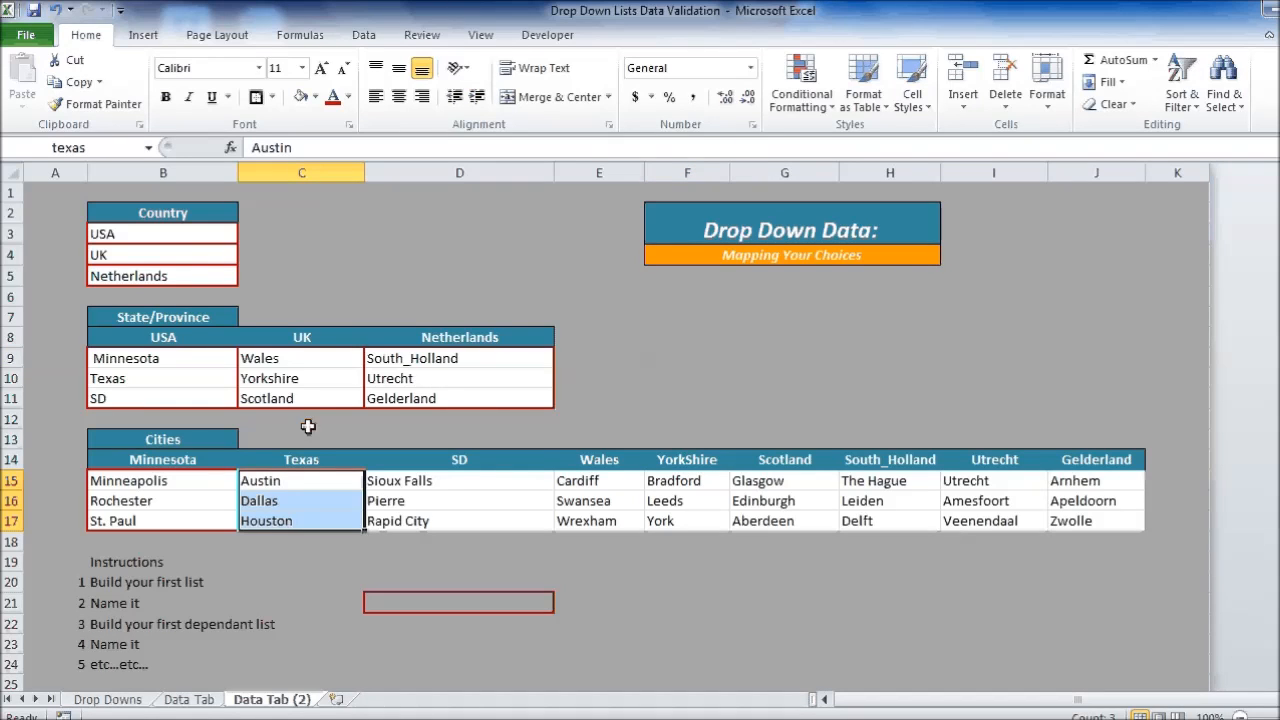
{"action": "left_click", "coordinate": [629, 392]}
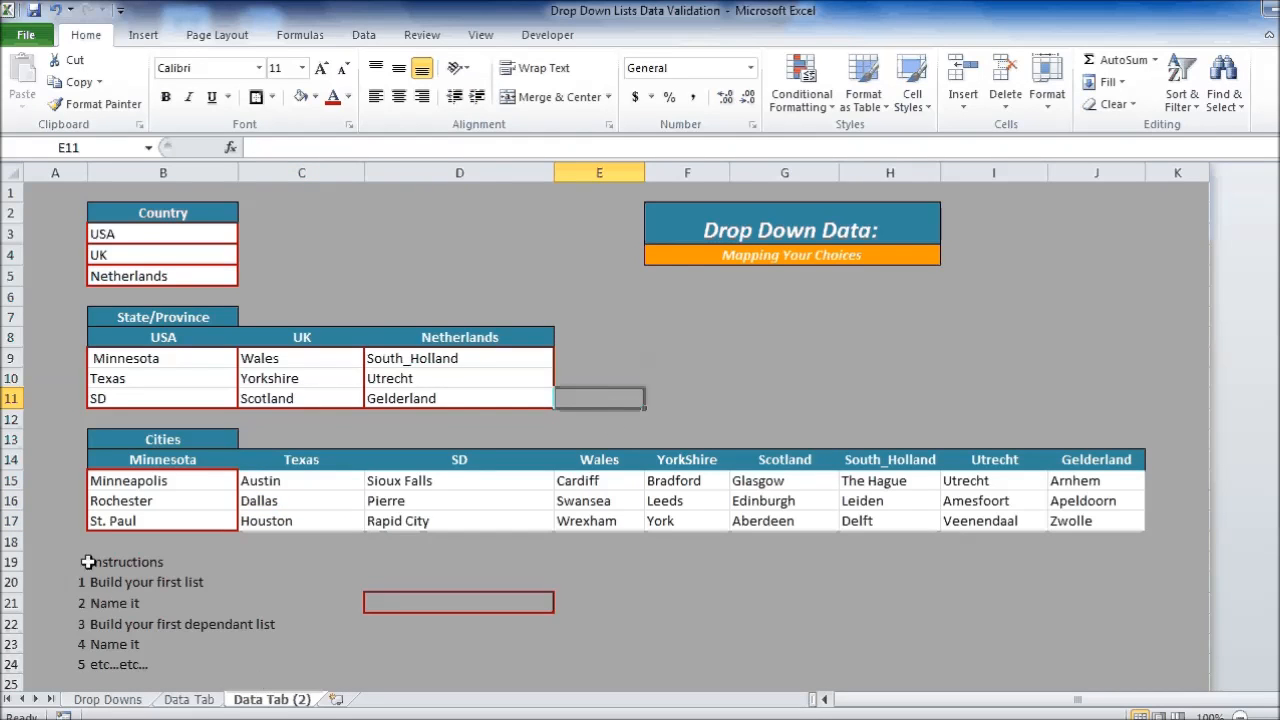
- Outline the instructions block A19:C24 with a thick box border
{"action": "left_click_drag", "start_coordinate": [88, 562], "coordinate": [202, 670]}
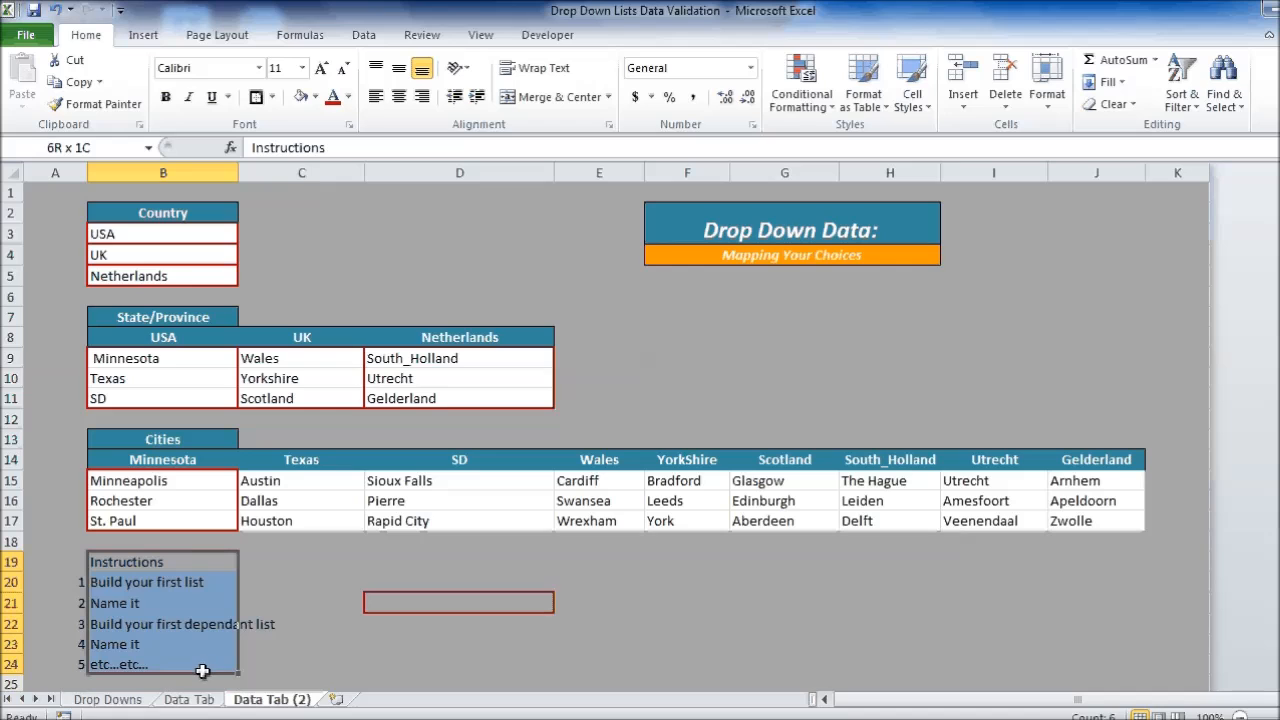
{"action": "left_click_drag", "start_coordinate": [55, 562], "coordinate": [291, 661]}
{"action": "left_click", "coordinate": [256, 96]}
{"action": "left_click", "coordinate": [784, 603]}
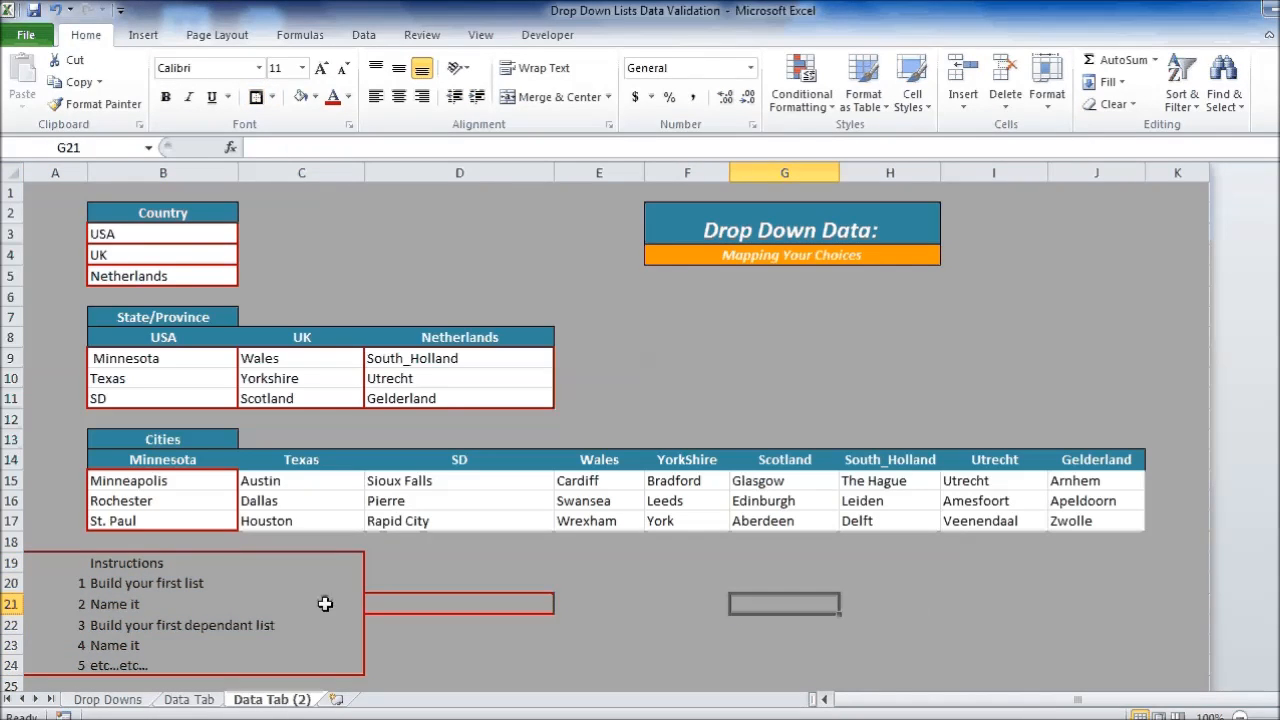
- On the Drop Downs sheet, give Country cell D6 a list validation with source =country and check its choices
{"action": "left_click", "coordinate": [130, 700]}
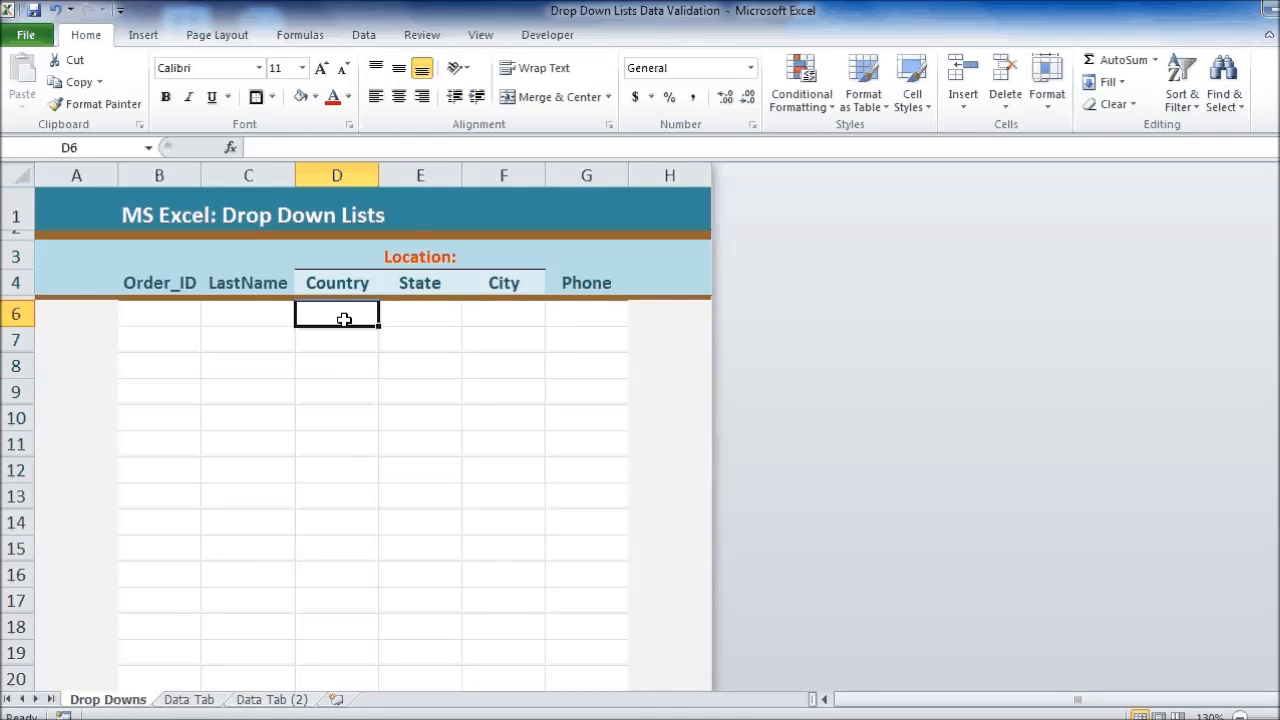
{"action": "left_click", "coordinate": [364, 36]}
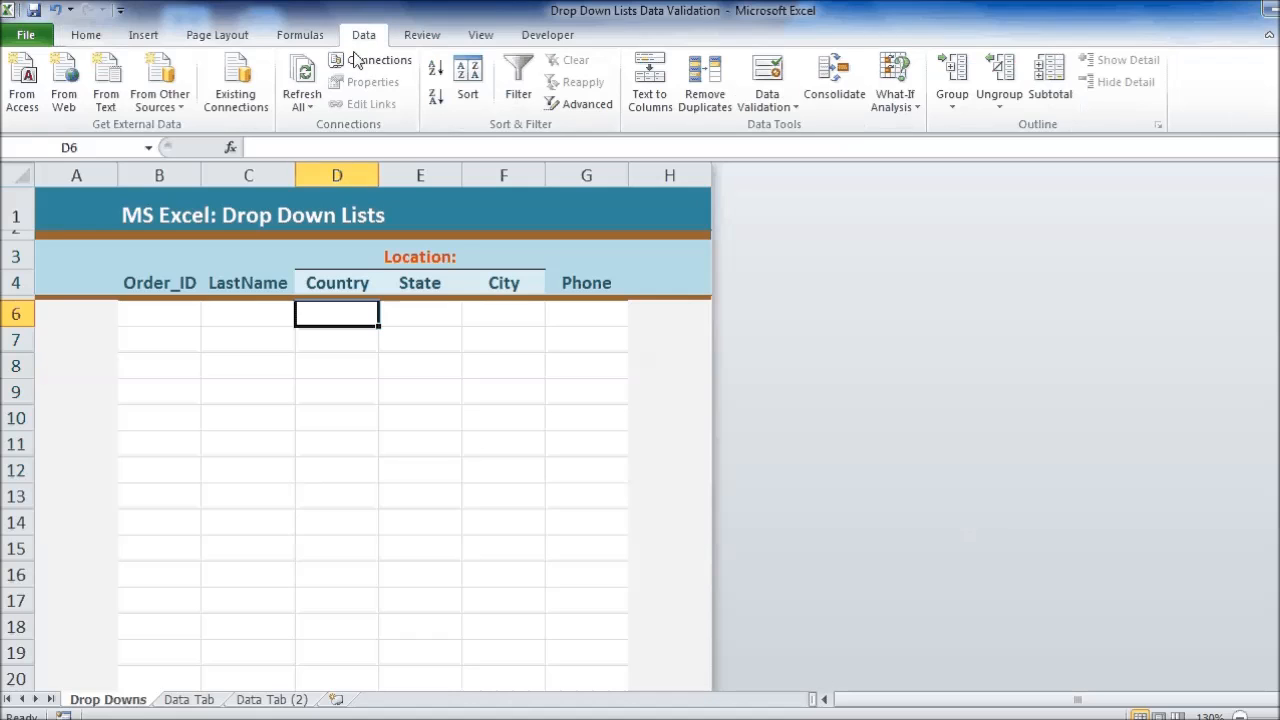
{"action": "left_click", "coordinate": [778, 80]}
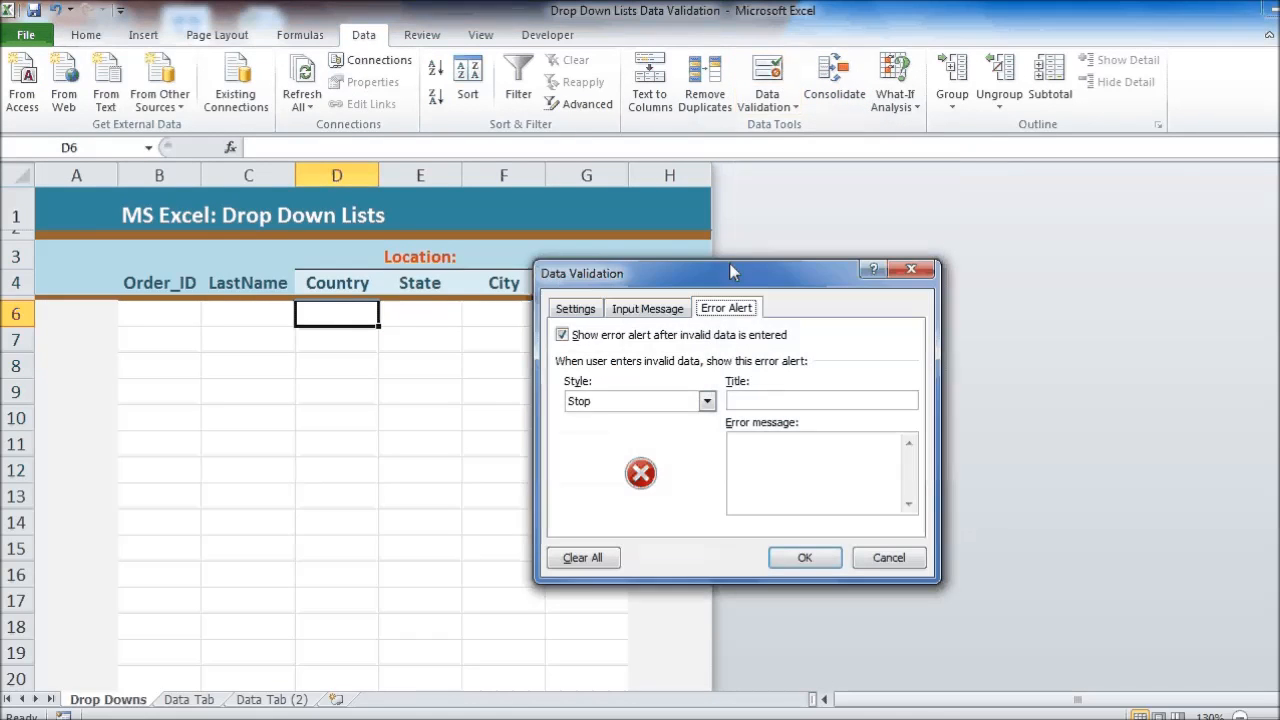
{"action": "left_click", "coordinate": [576, 309]}
{"action": "left_click", "coordinate": [703, 374]}
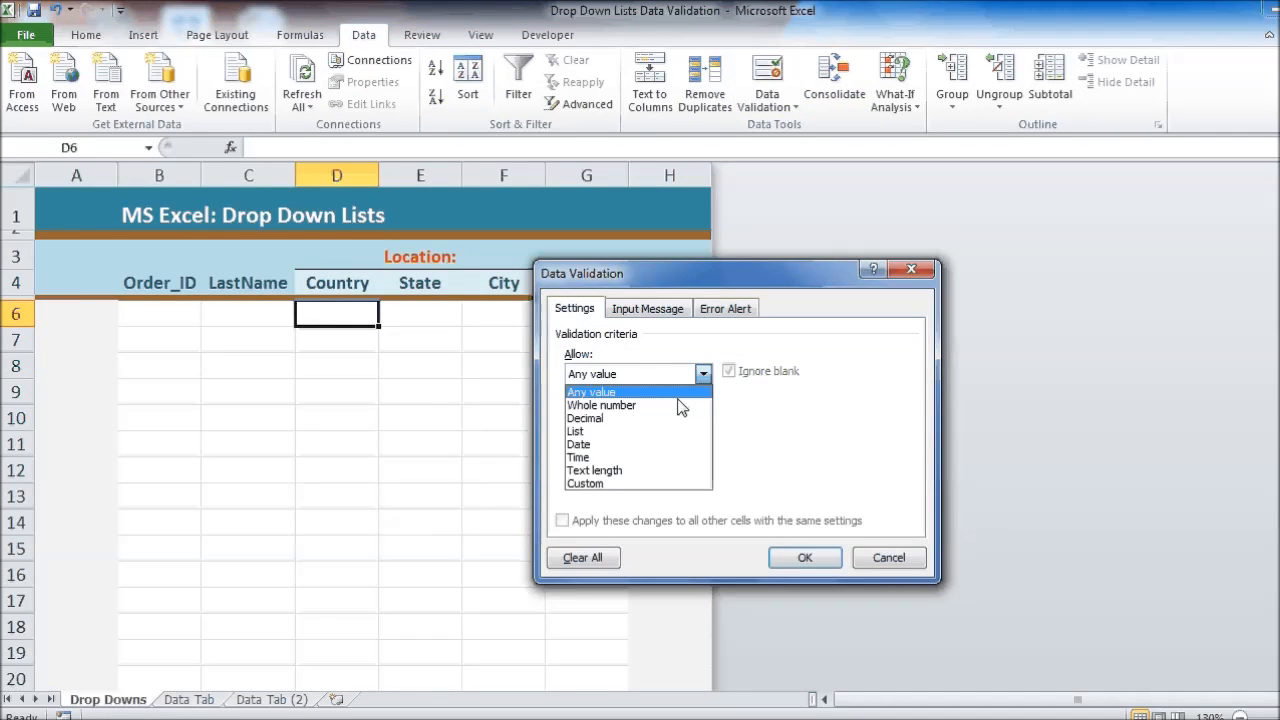
{"action": "left_click", "coordinate": [641, 441]}
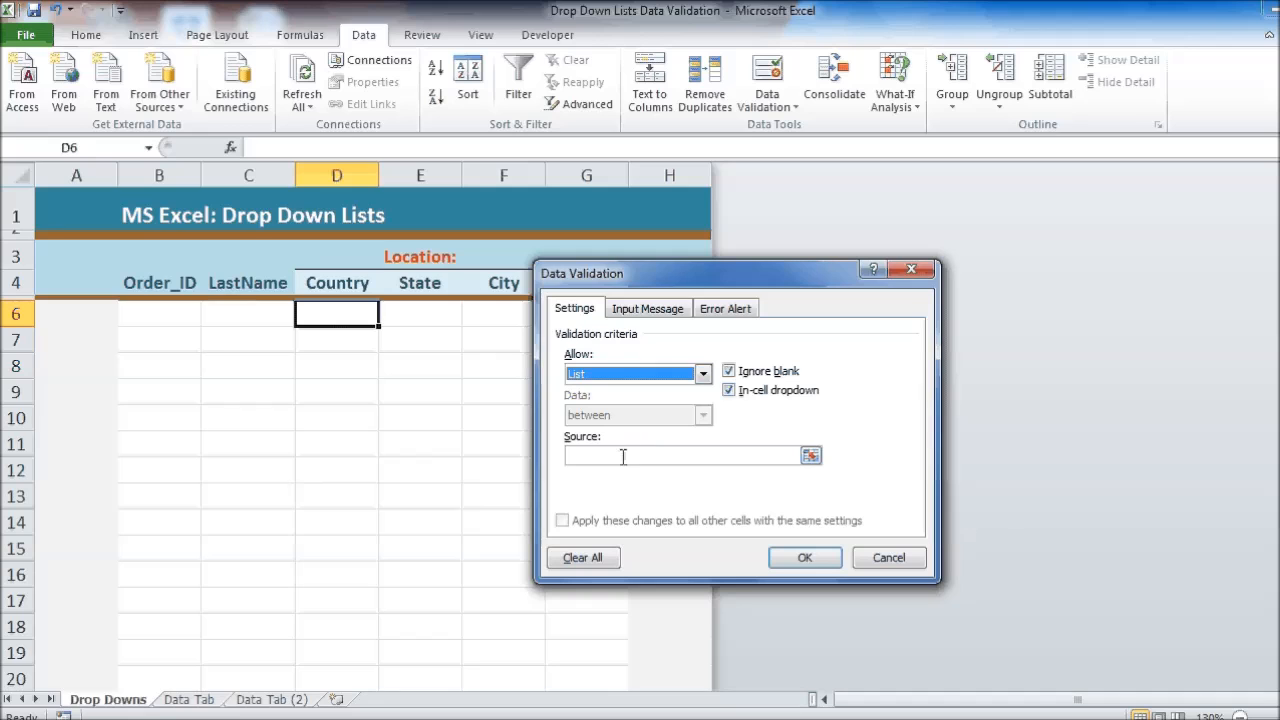
{"action": "left_click", "coordinate": [622, 456]}
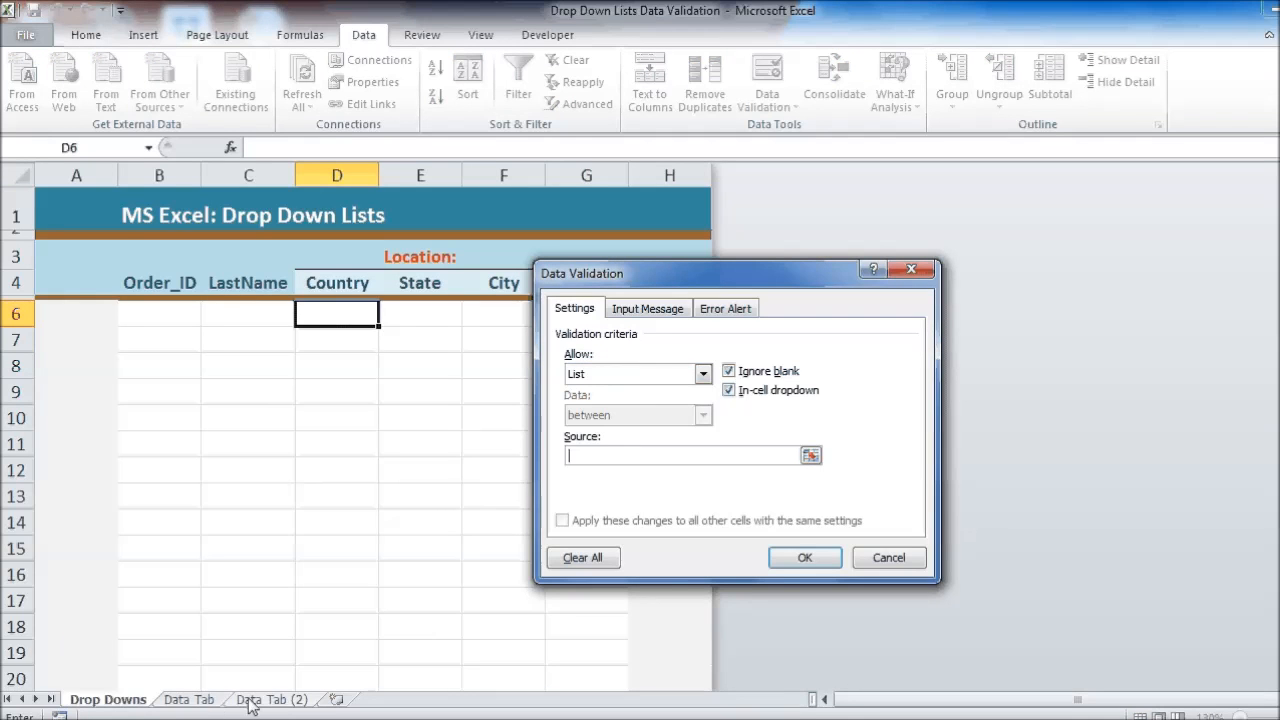
{"action": "type", "text": "=country"}
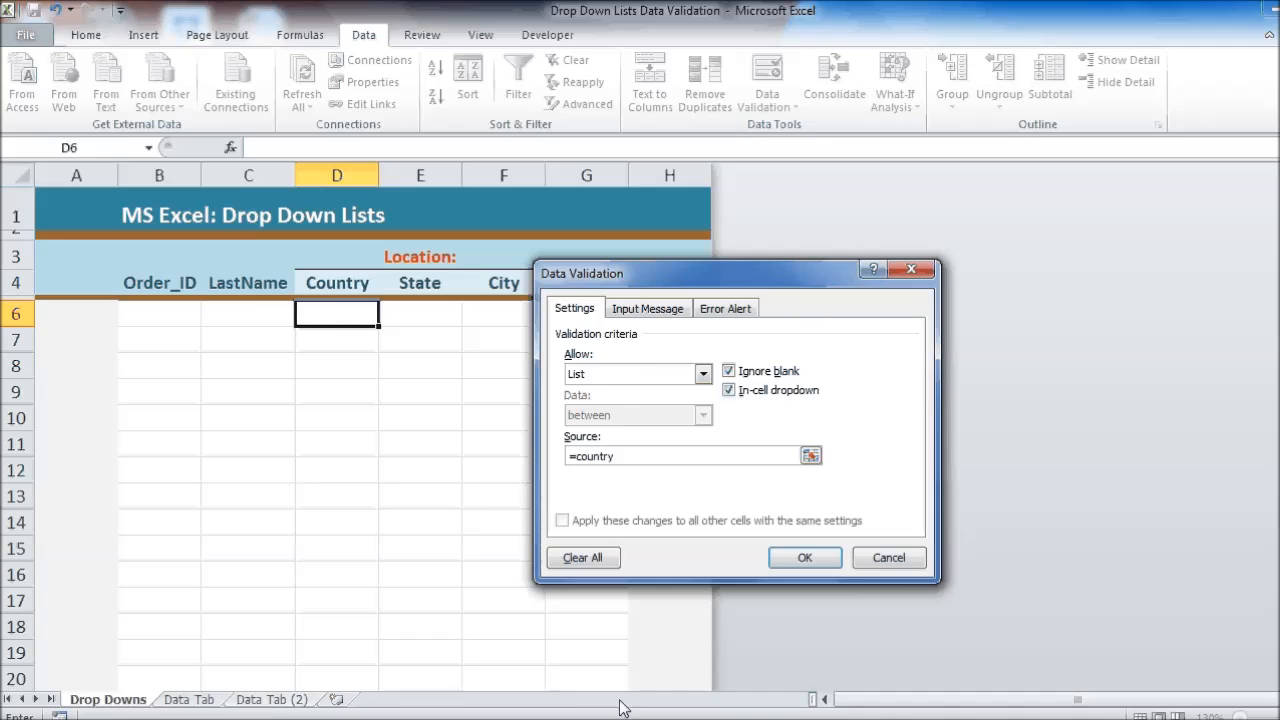
{"action": "left_click", "coordinate": [815, 560]}
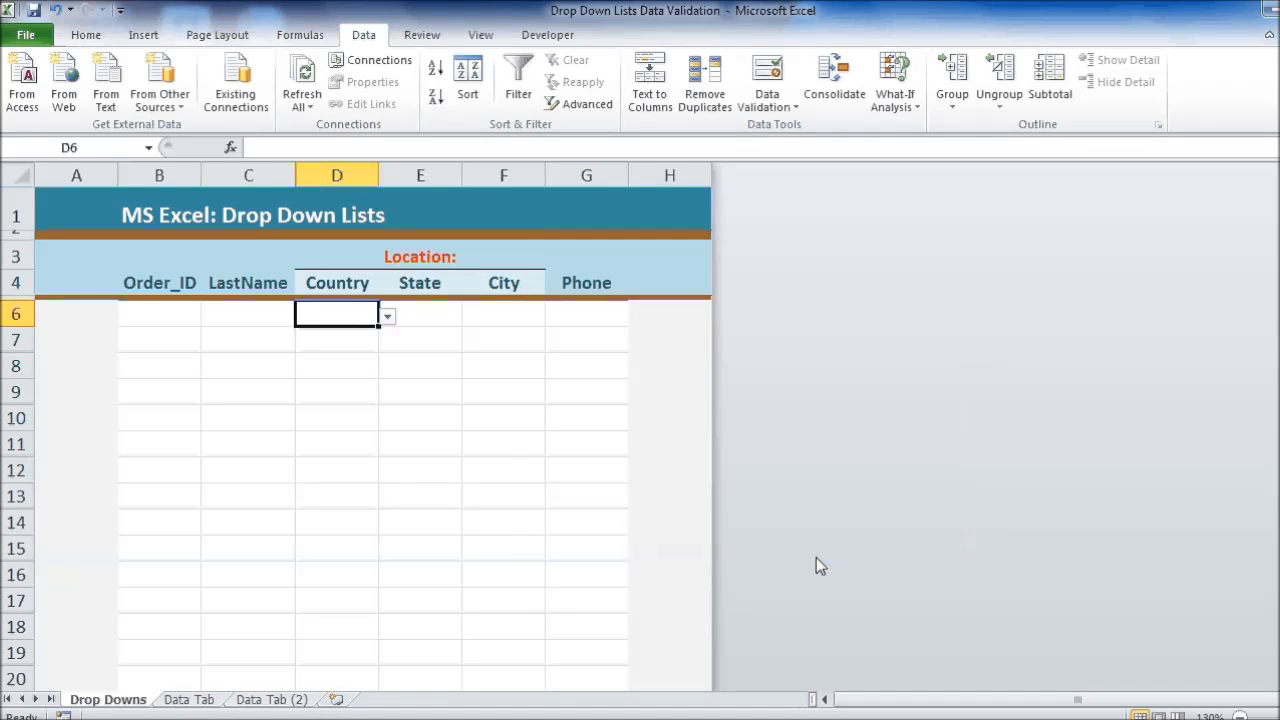
{"action": "left_click", "coordinate": [386, 316]}
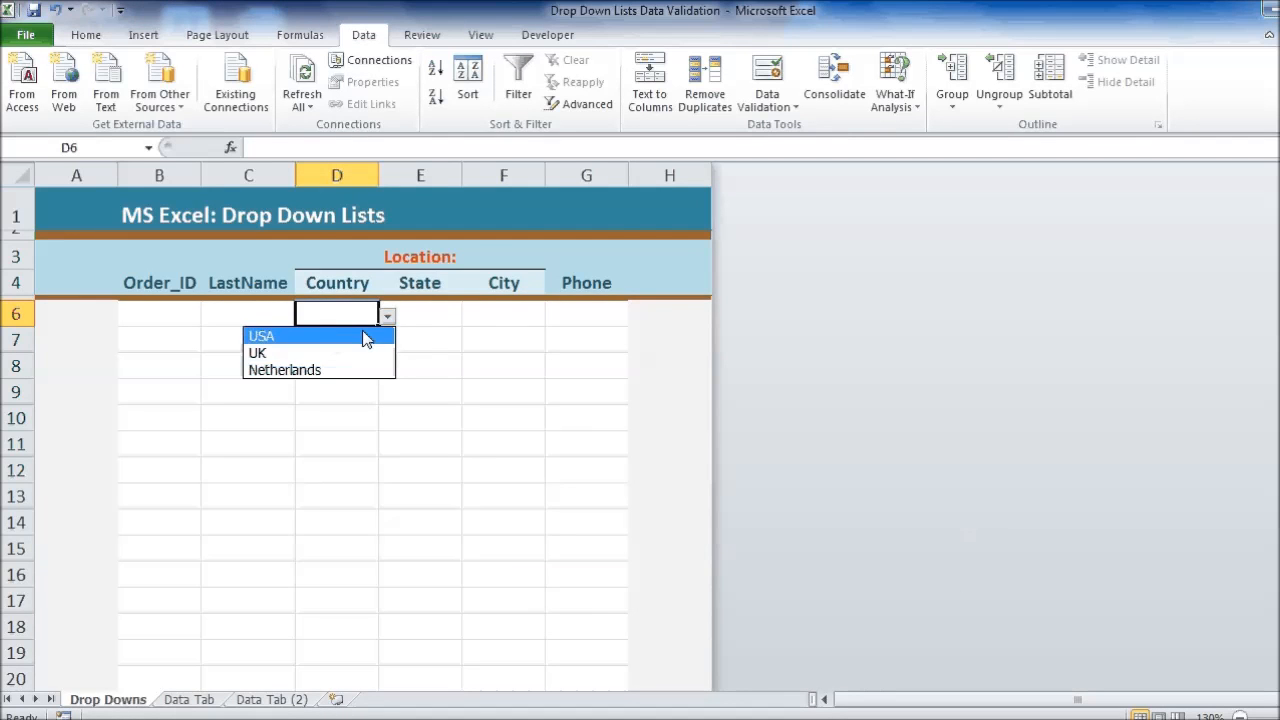
{"action": "left_click", "coordinate": [393, 320]}
- Give State cell E6 a list validation with source =indirect($D6), accepting the source despite the empty Country cell
{"action": "left_click", "coordinate": [418, 317]}
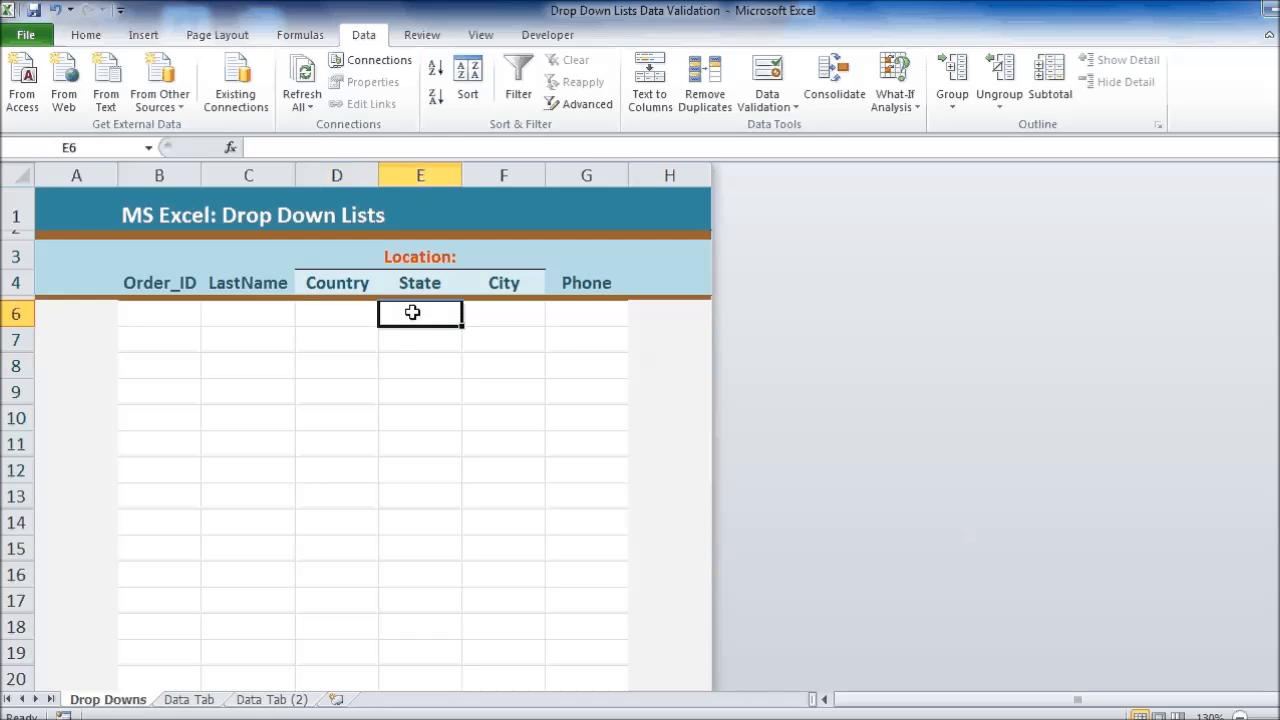
{"action": "left_click", "coordinate": [764, 75]}
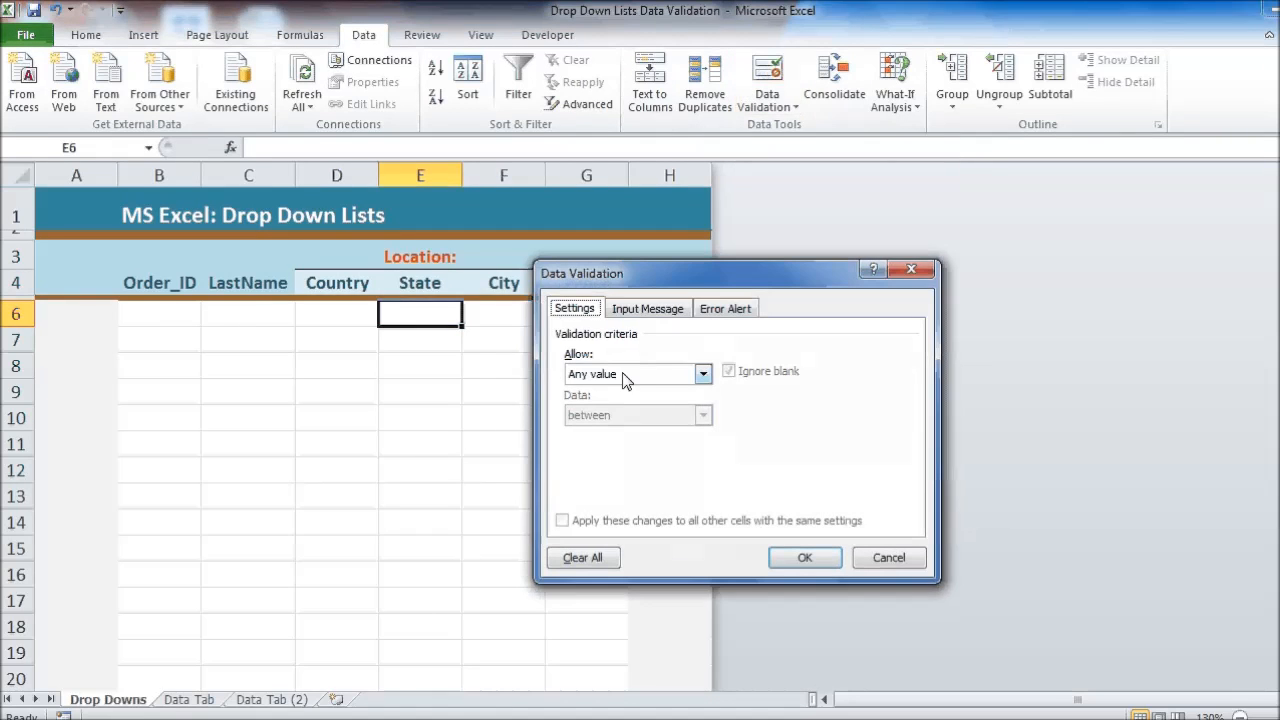
{"action": "left_click", "coordinate": [703, 373]}
{"action": "left_click", "coordinate": [640, 431]}
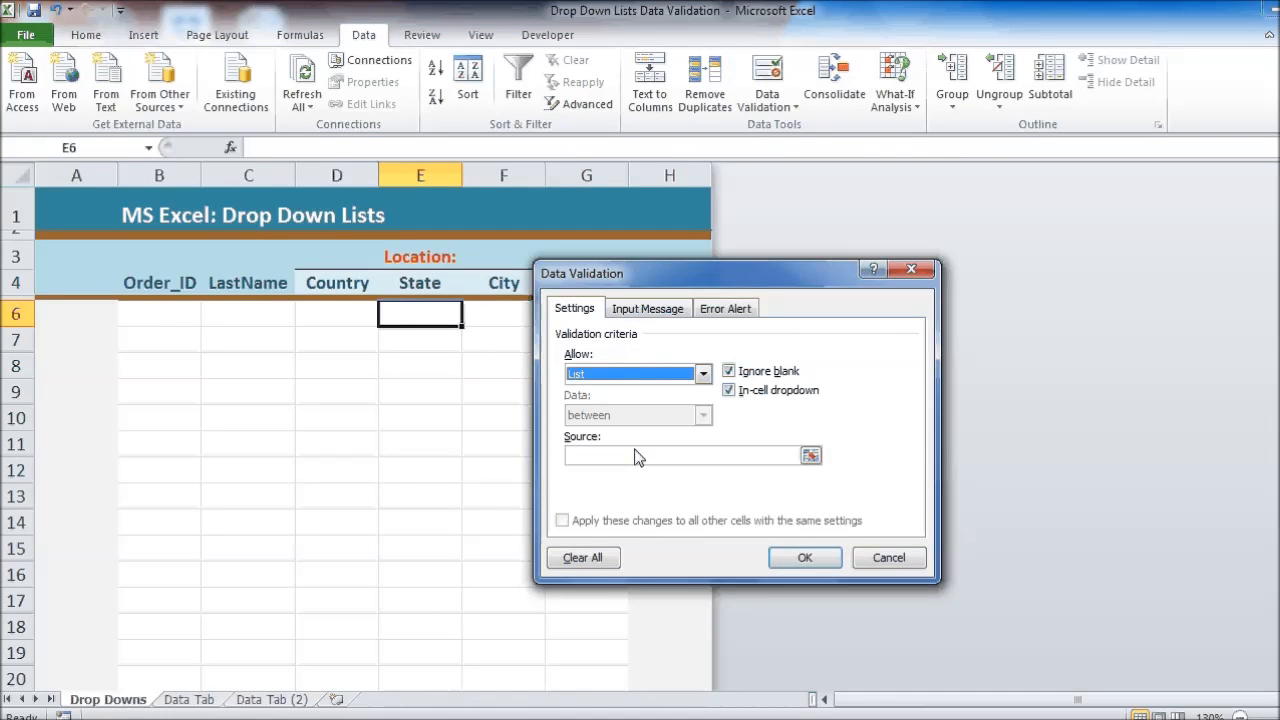
{"action": "left_click", "coordinate": [631, 456]}
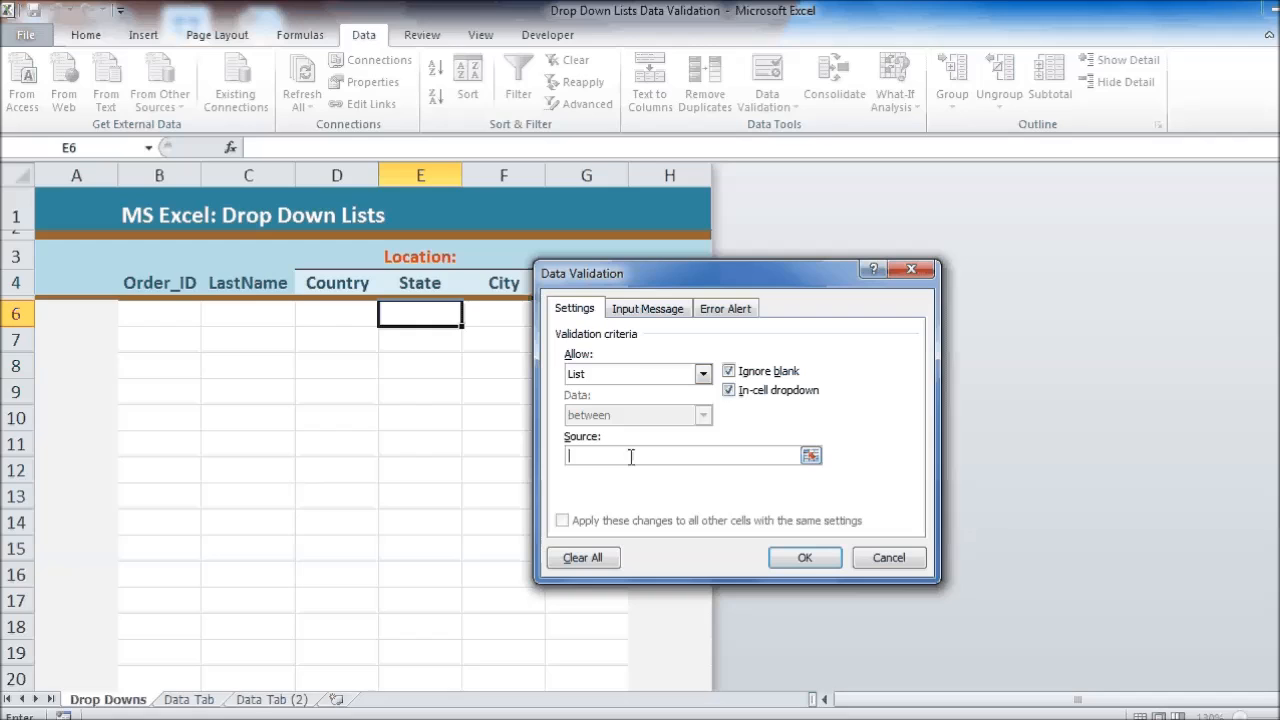
{"action": "type", "text": "=indirect("}
{"action": "left_click", "coordinate": [352, 315]}
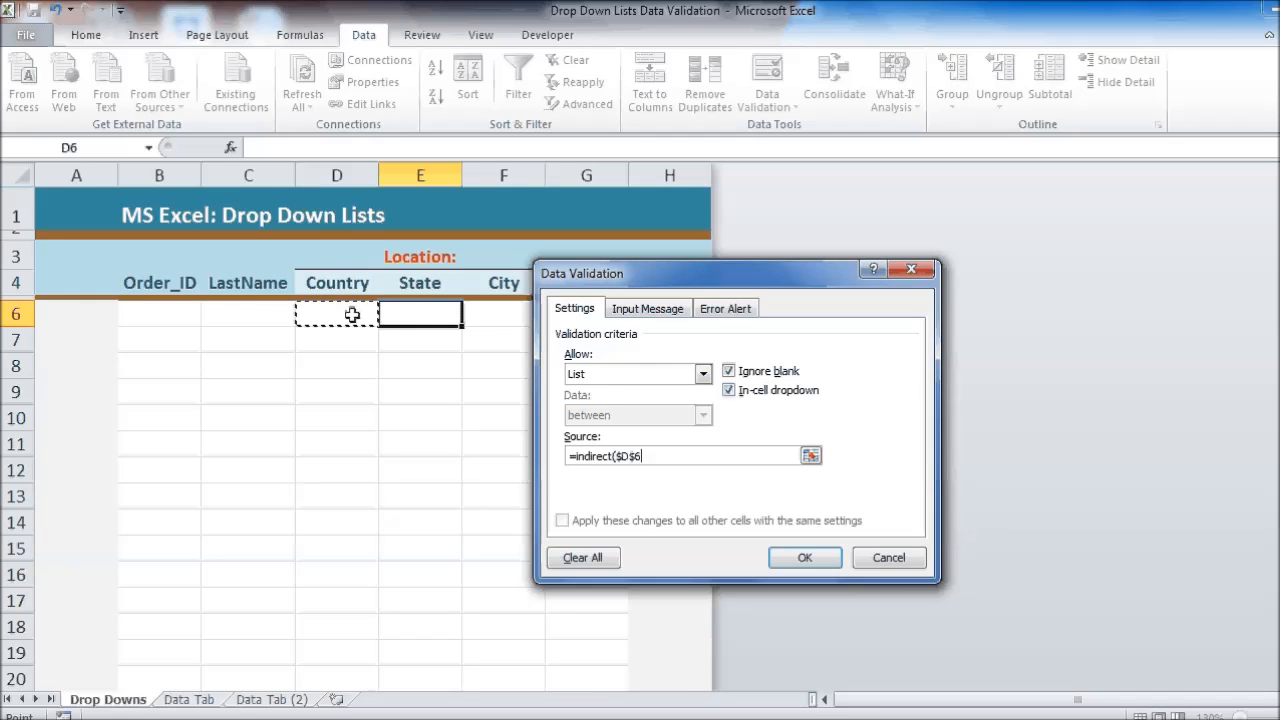
{"action": "left_click", "coordinate": [628, 456]}
{"action": "key", "text": "BackSpace"}
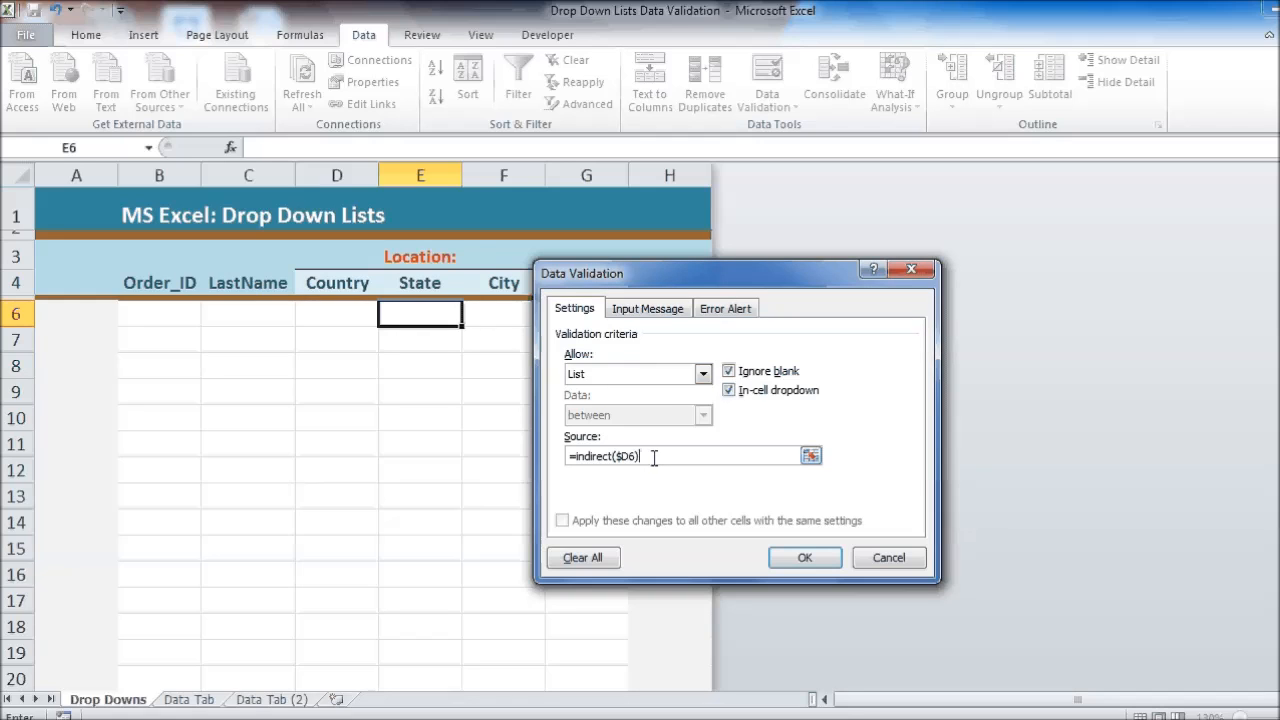
{"action": "left_click", "coordinate": [805, 559]}
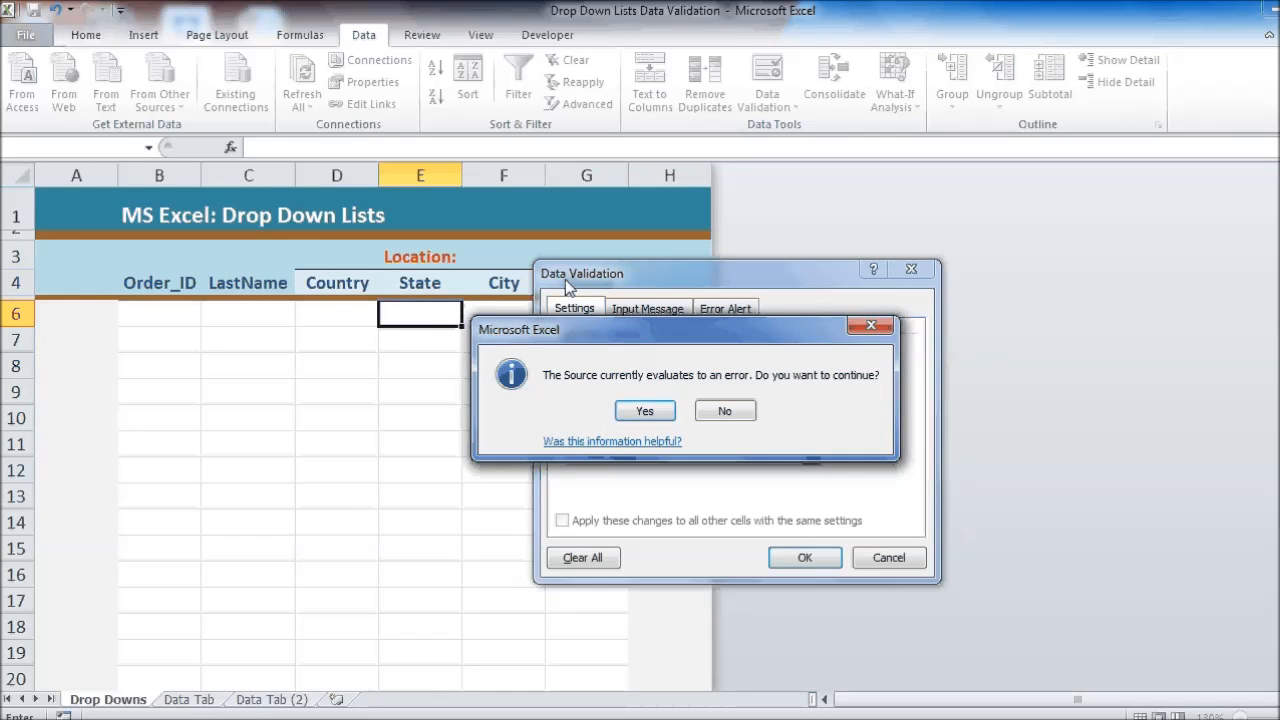
{"action": "left_click", "coordinate": [644, 412]}
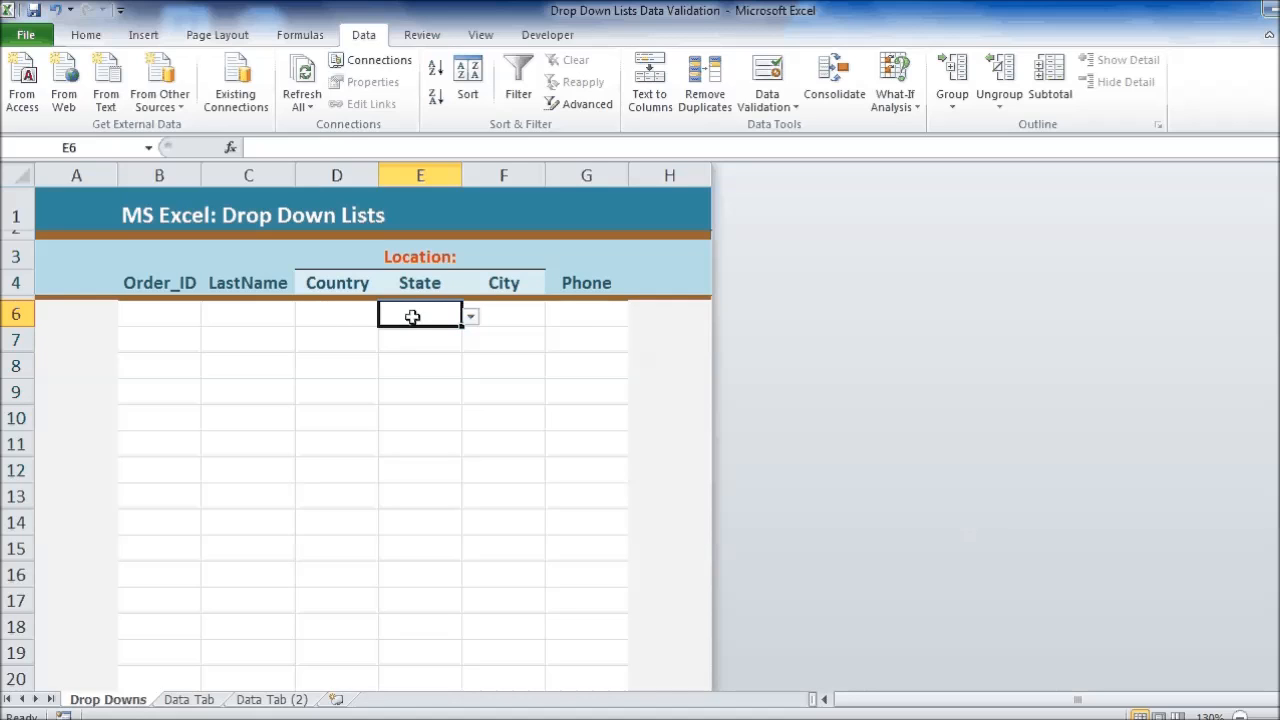
- Give City cell F6 a list validation with source =indirect($E6), accepting the source despite the empty State cell
{"action": "left_click", "coordinate": [506, 316]}
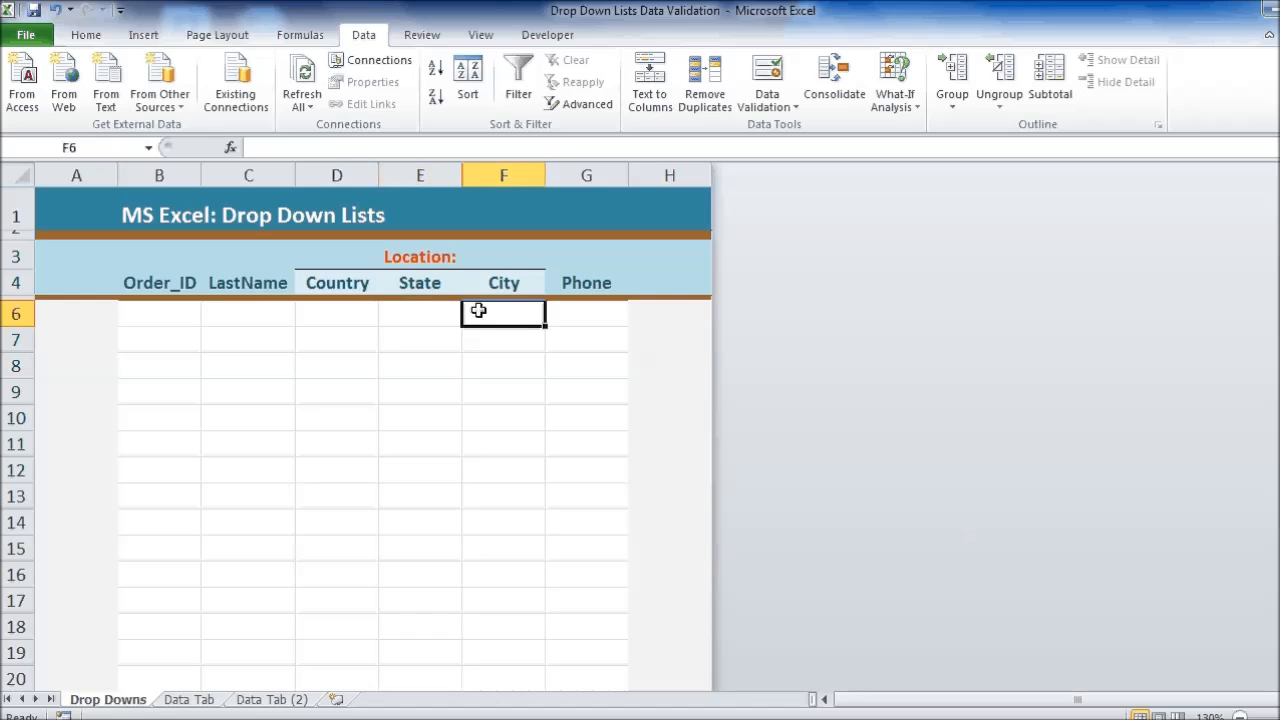
{"action": "left_click", "coordinate": [767, 80]}
{"action": "left_click", "coordinate": [703, 374]}
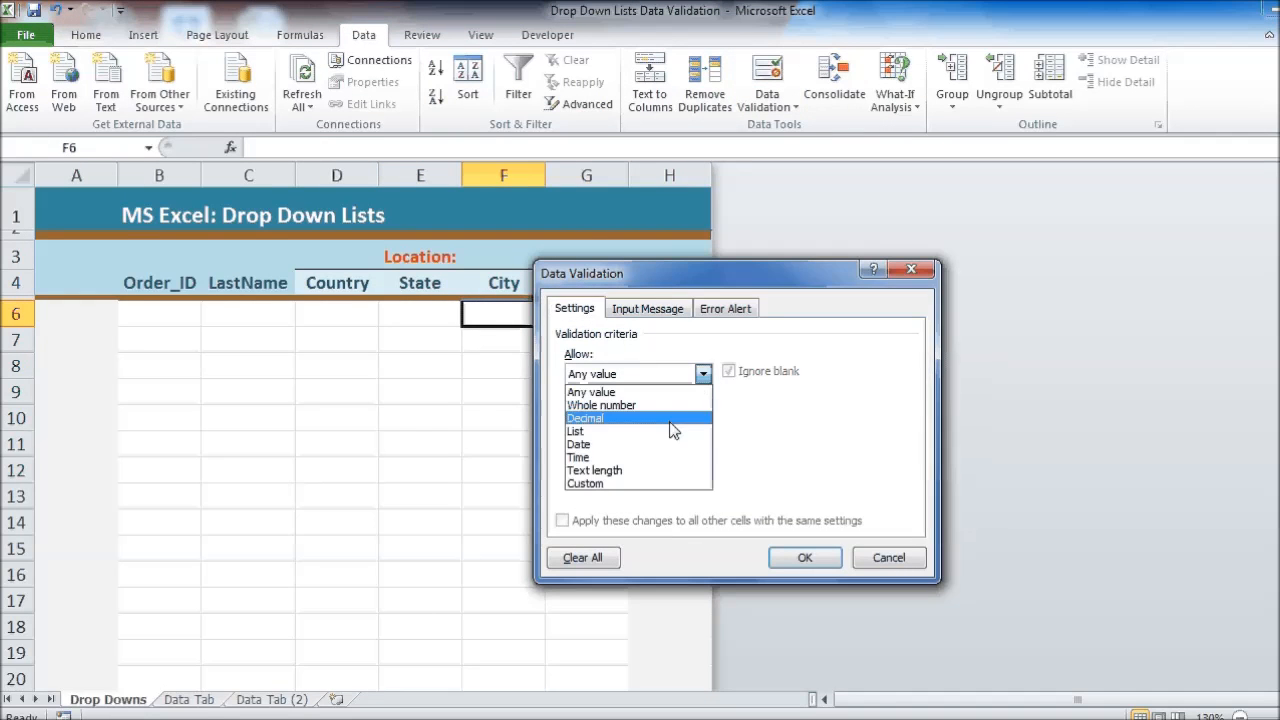
{"action": "left_click", "coordinate": [655, 433]}
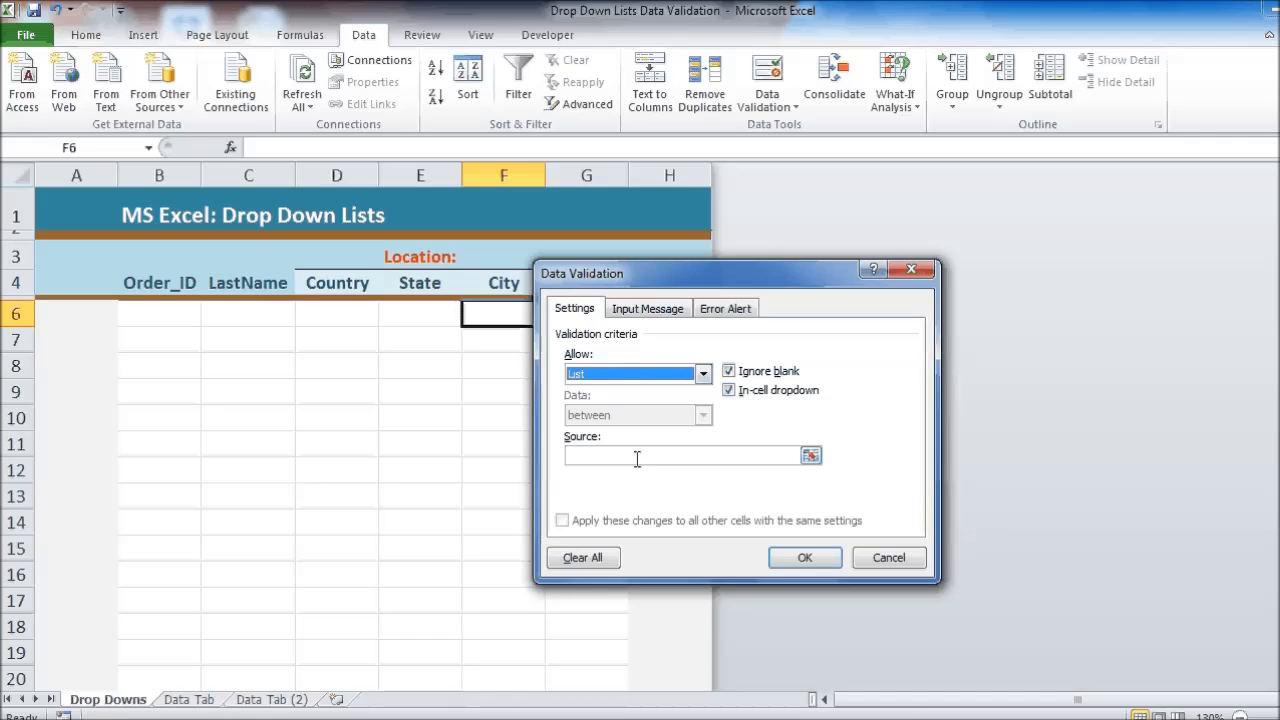
{"action": "left_click", "coordinate": [636, 457]}
{"action": "type", "text": "=indirect("}
{"action": "left_click", "coordinate": [435, 311]}
{"action": "type", "text": ")"}
{"action": "key", "text": "BackSpace"}
{"action": "left_click", "coordinate": [653, 456]}
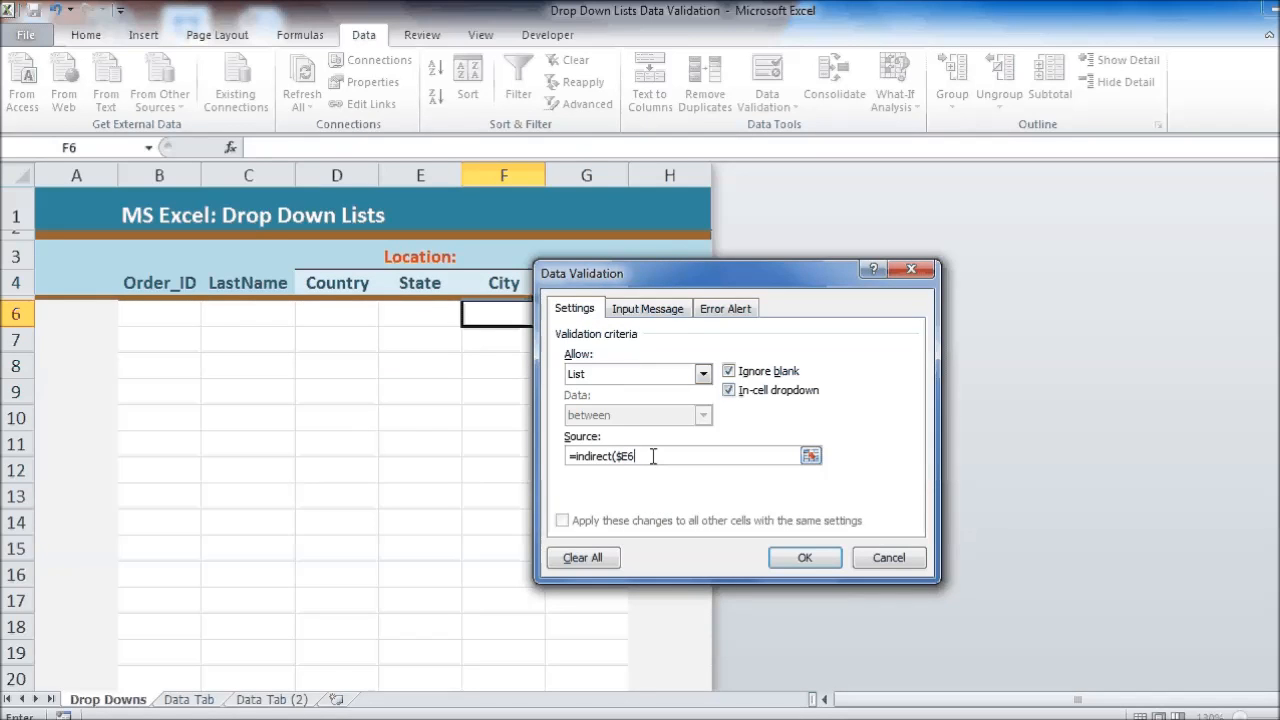
{"action": "left_click", "coordinate": [800, 560]}
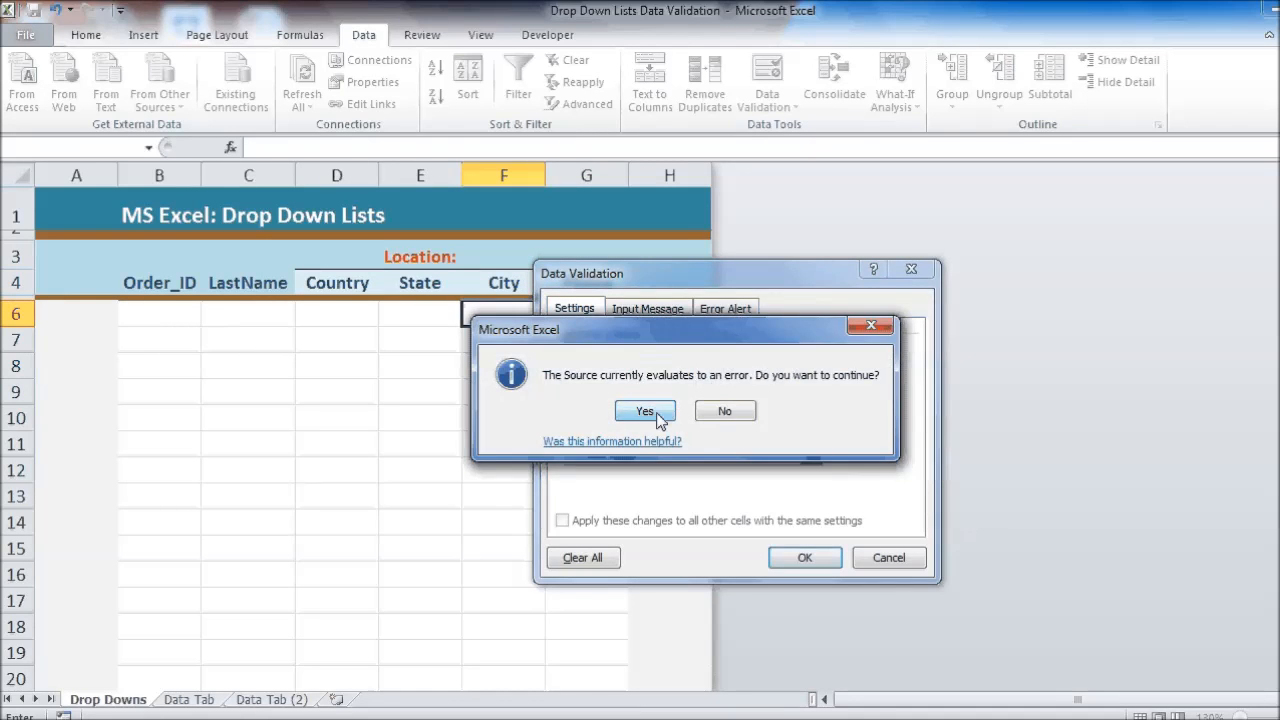
{"action": "left_click", "coordinate": [658, 412]}
- Fill the Country, State and City validation from D6:F6 down through the order rows
{"action": "left_click_drag", "start_coordinate": [361, 315], "coordinate": [526, 690]}
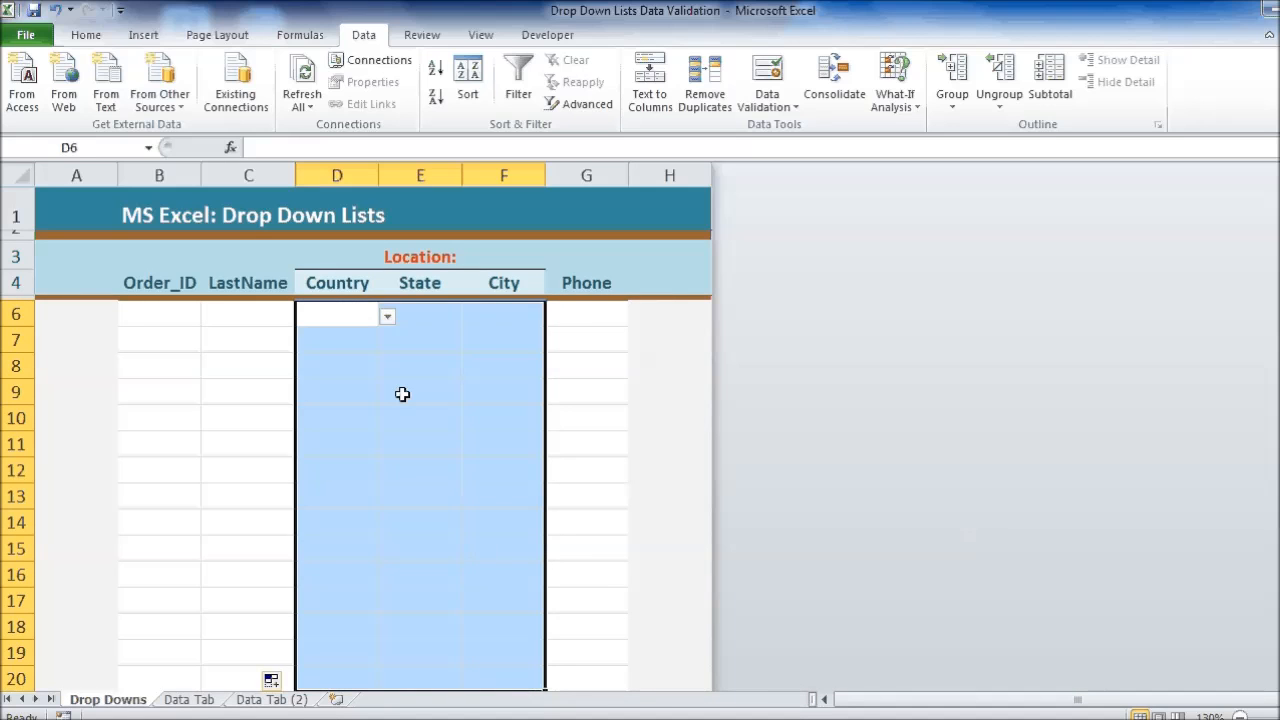
{"action": "left_click", "coordinate": [347, 356]}
- Choose the countries USA in D6, UK in D7 and Netherlands in D8 from their drop-down lists
{"action": "left_click", "coordinate": [348, 314]}
{"action": "left_click", "coordinate": [388, 317]}
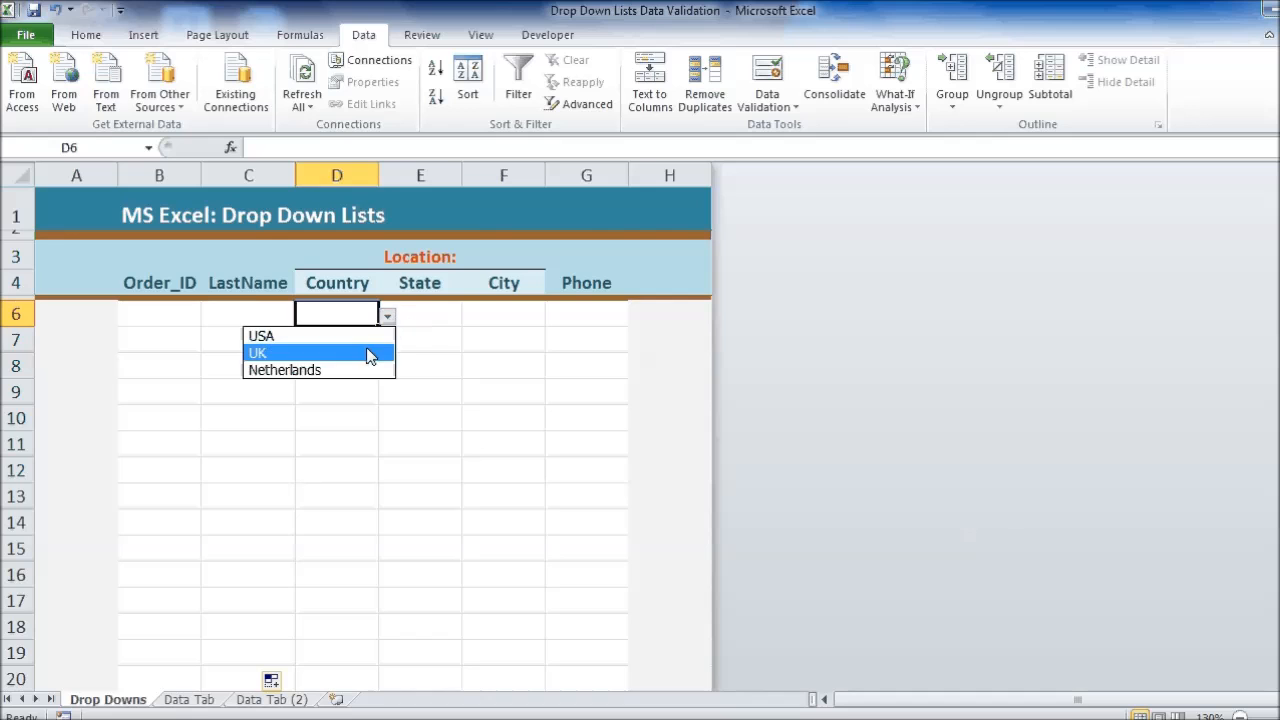
{"action": "left_click", "coordinate": [357, 336]}
{"action": "left_click", "coordinate": [357, 339]}
{"action": "left_click", "coordinate": [388, 341]}
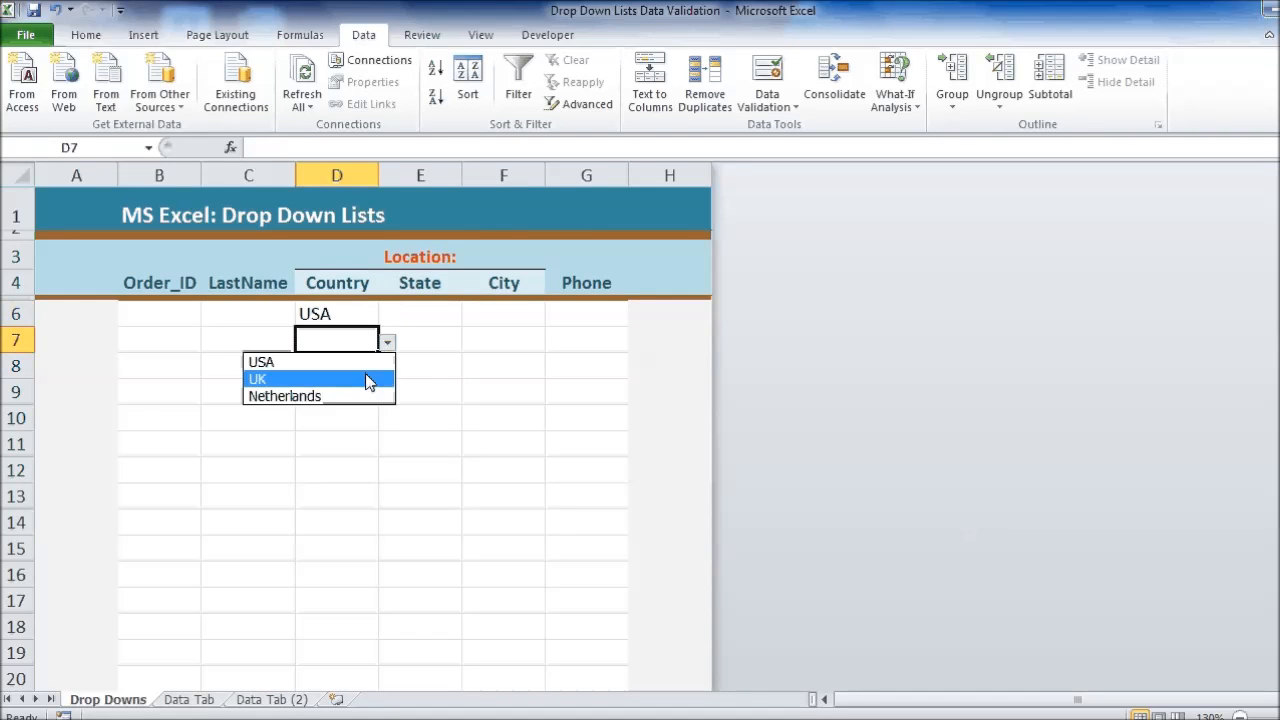
{"action": "left_click", "coordinate": [365, 373]}
{"action": "key", "text": "Return"}
{"action": "left_click", "coordinate": [423, 369]}
{"action": "left_click", "coordinate": [375, 369]}
{"action": "left_click", "coordinate": [387, 368]}
{"action": "left_click", "coordinate": [362, 423]}
- Choose the countries UK in D9 and USA in D10 from their drop-down lists
{"action": "left_click", "coordinate": [357, 391]}
{"action": "left_click", "coordinate": [388, 392]}
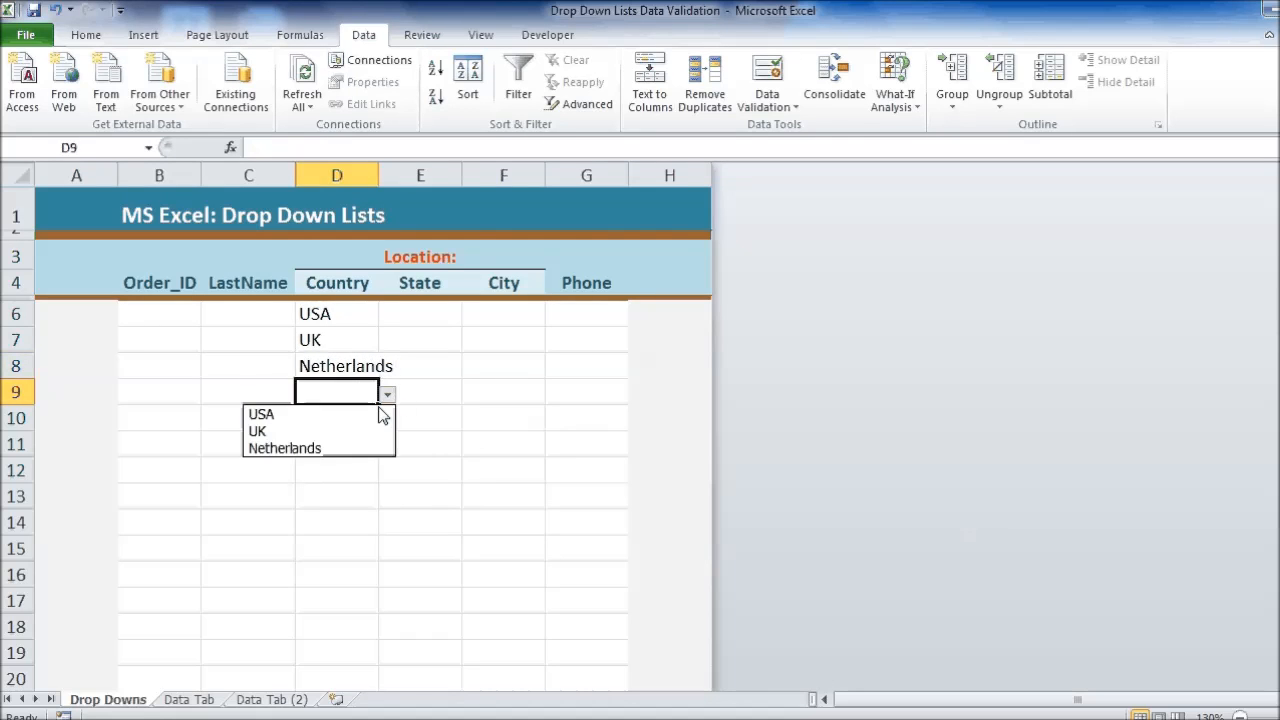
{"action": "left_click", "coordinate": [365, 430]}
{"action": "left_click", "coordinate": [359, 417]}
{"action": "left_click", "coordinate": [387, 418]}
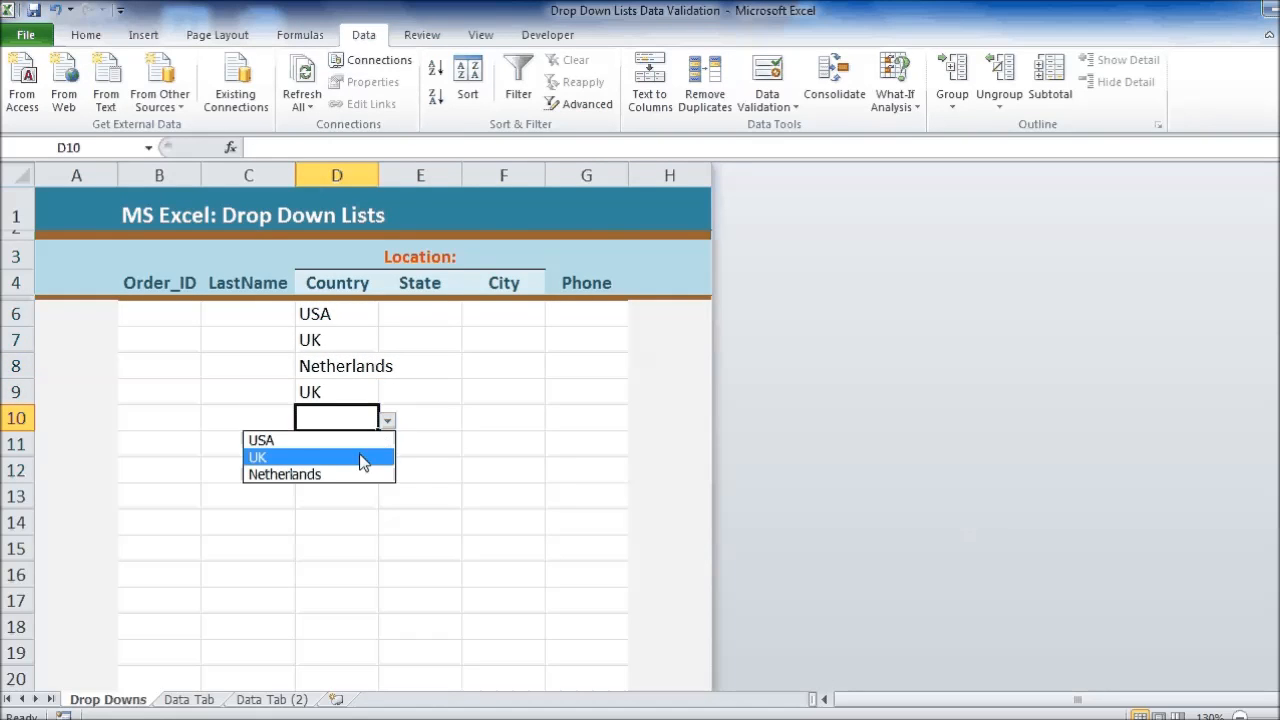
{"action": "left_click", "coordinate": [359, 437]}
- Choose the states Texas in E6, Wales in E7 and South_Holland in E8 from the dependent lists
{"action": "left_click", "coordinate": [428, 320]}
{"action": "left_click", "coordinate": [470, 316]}
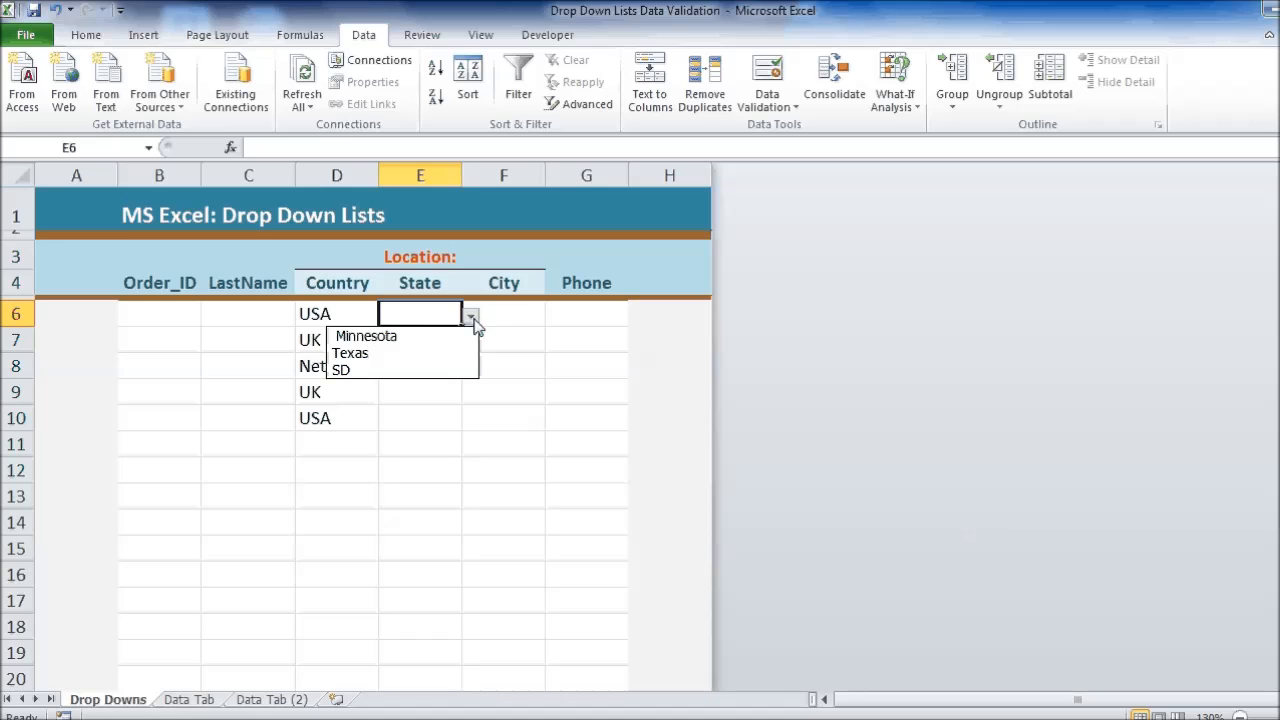
{"action": "left_click", "coordinate": [423, 354]}
{"action": "left_click", "coordinate": [446, 338]}
{"action": "left_click", "coordinate": [471, 343]}
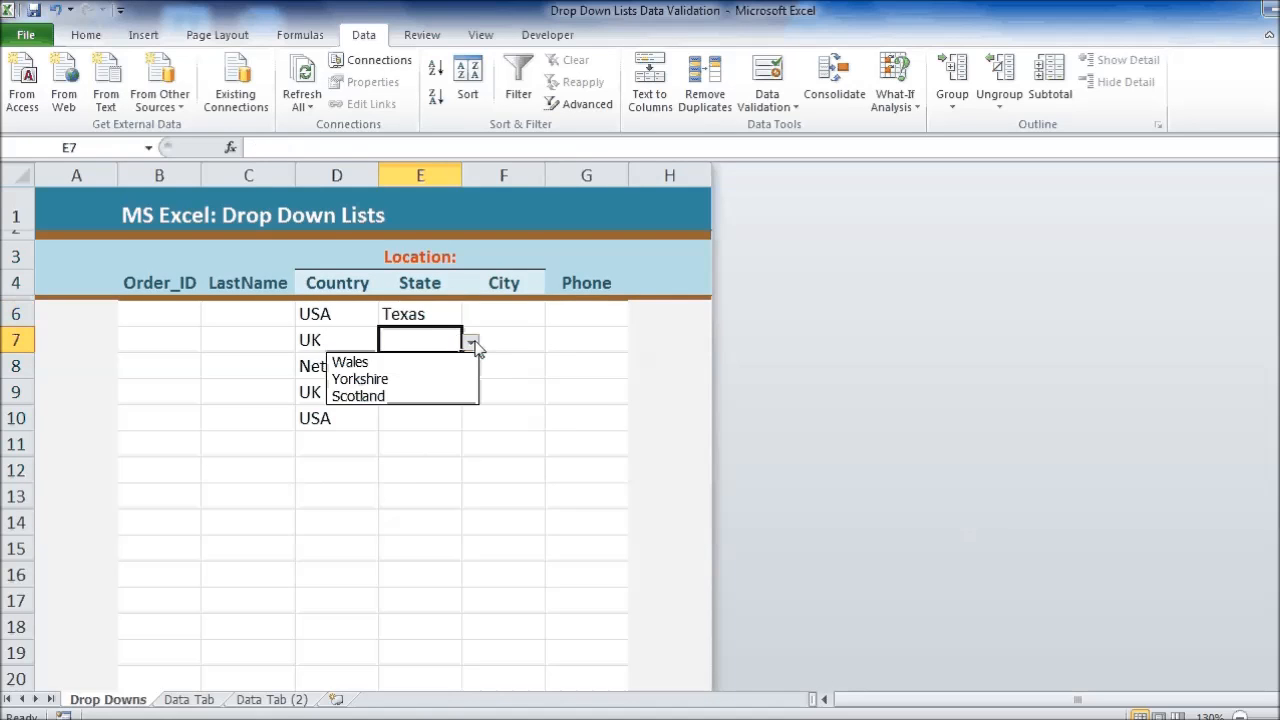
{"action": "left_click", "coordinate": [424, 364]}
{"action": "left_click", "coordinate": [470, 342]}
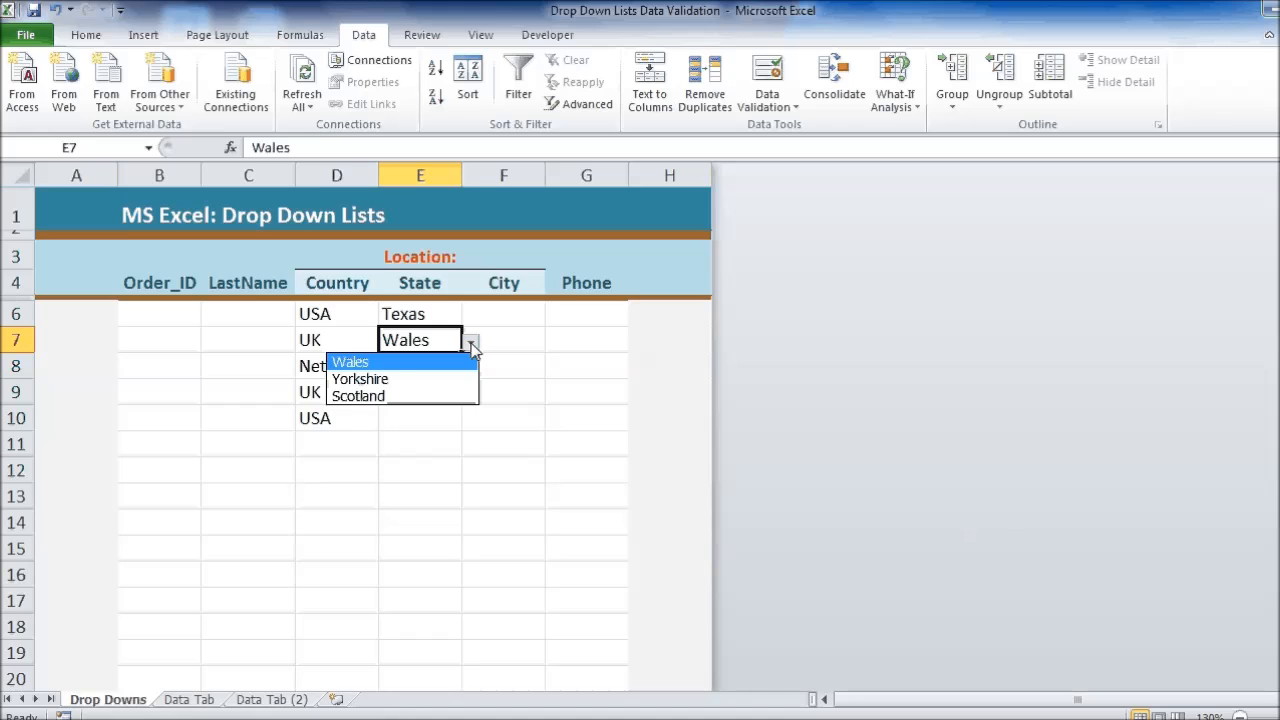
{"action": "left_click", "coordinate": [471, 345]}
{"action": "left_click", "coordinate": [449, 363]}
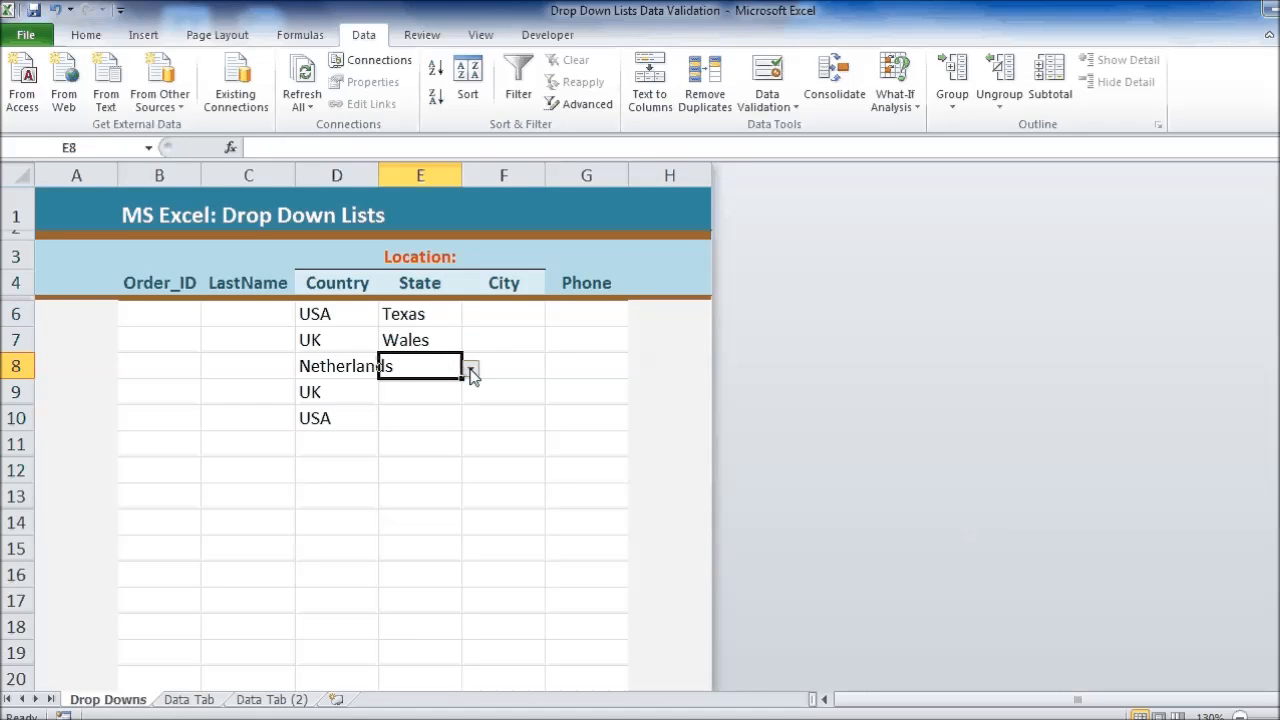
{"action": "left_click", "coordinate": [471, 371]}
{"action": "left_click", "coordinate": [447, 388]}
- Choose the states Scotland in E9 and SD in E10 from the dependent lists
{"action": "left_click", "coordinate": [455, 393]}
{"action": "left_click", "coordinate": [472, 395]}
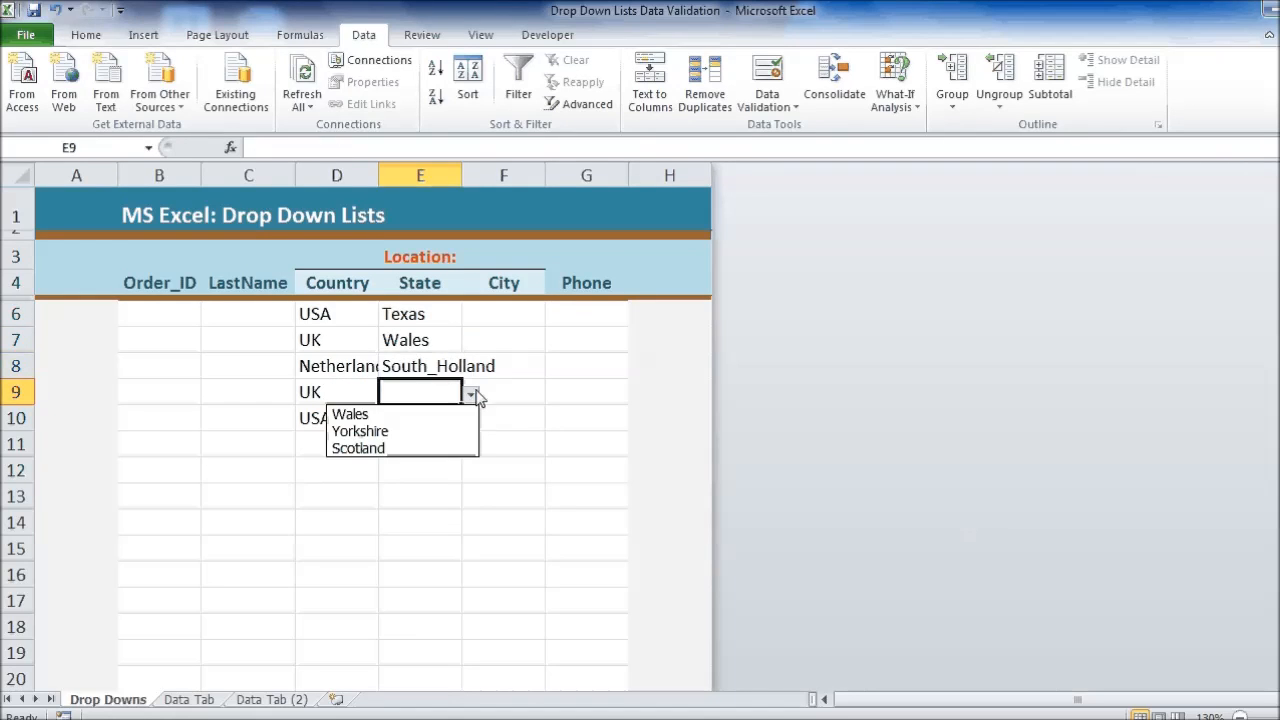
{"action": "left_click", "coordinate": [429, 446]}
{"action": "left_click", "coordinate": [430, 421]}
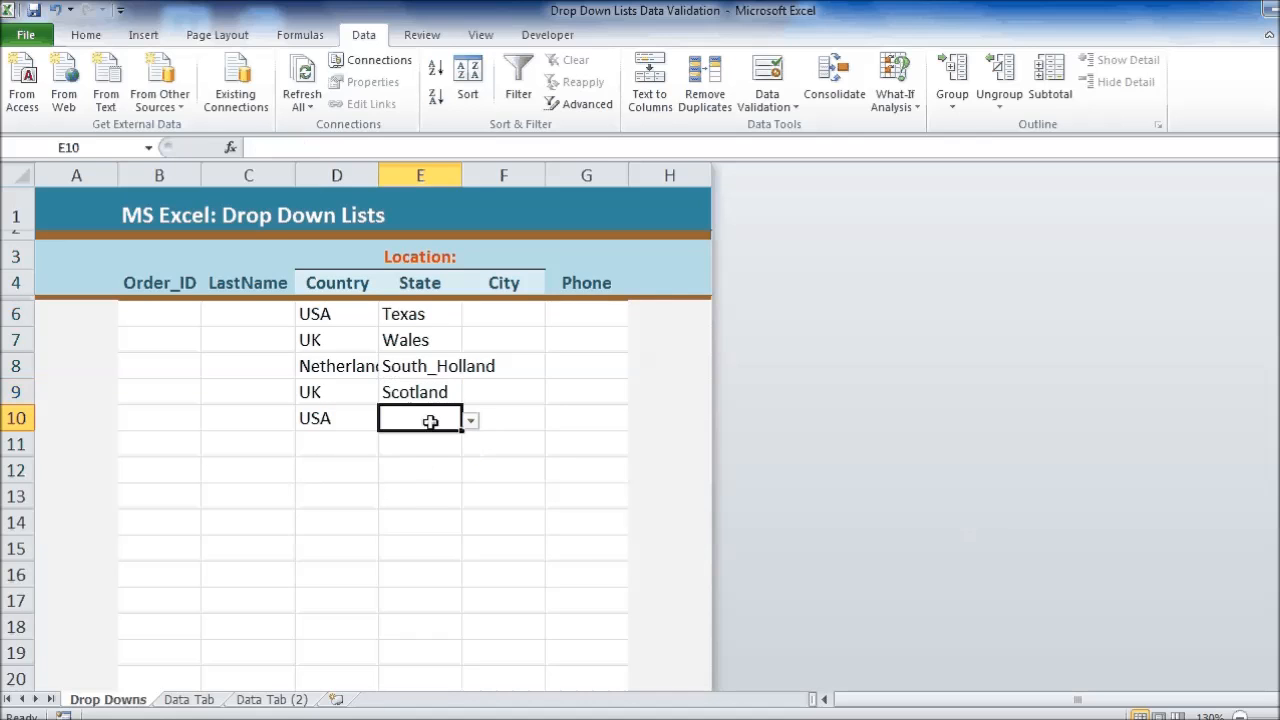
{"action": "left_click", "coordinate": [470, 421]}
{"action": "left_click", "coordinate": [410, 471]}
- Choose the cities Austin in F6 and Cardiff in F7 from the dependent lists
{"action": "left_click", "coordinate": [507, 316]}
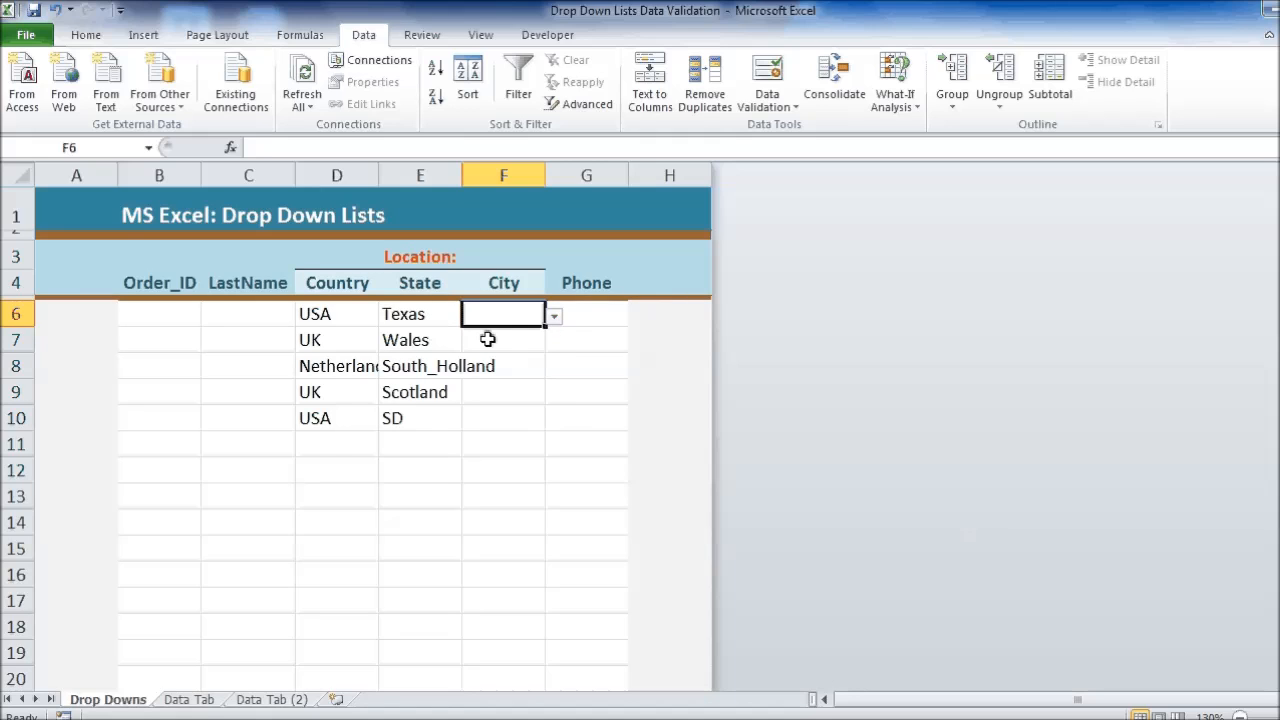
{"action": "left_click", "coordinate": [553, 316]}
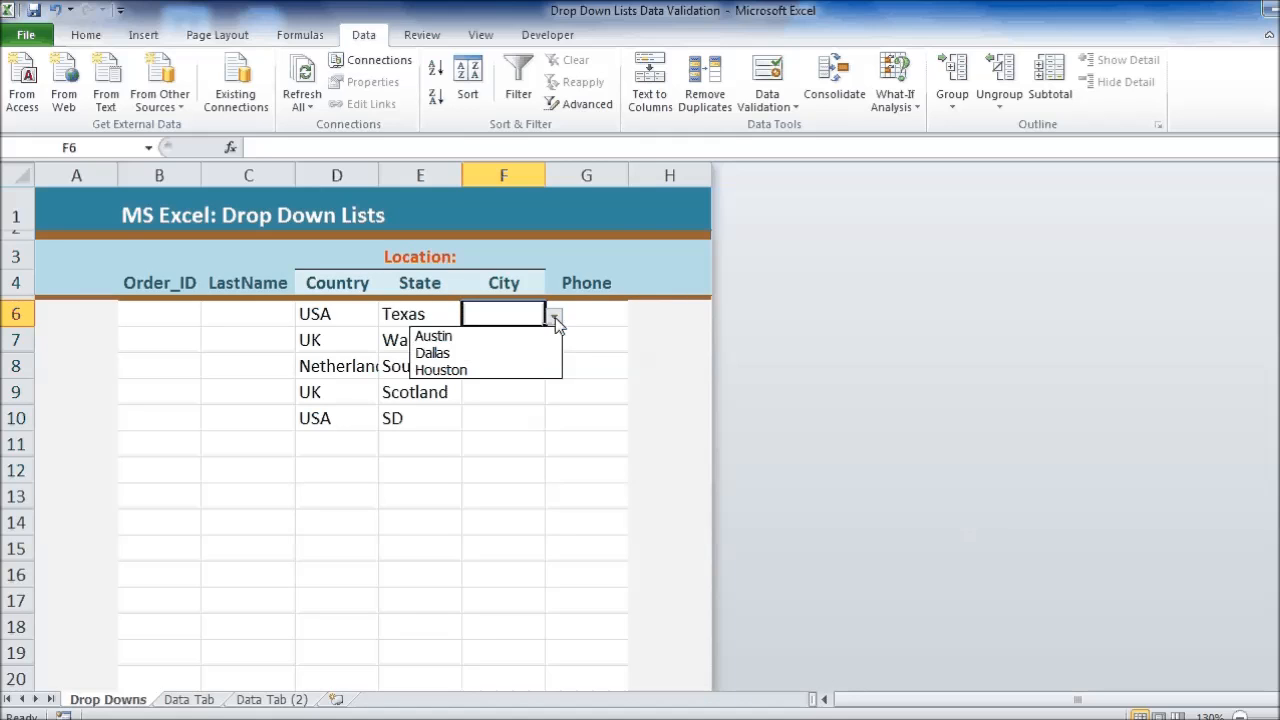
{"action": "left_click", "coordinate": [447, 343]}
{"action": "left_click", "coordinate": [497, 345]}
{"action": "left_click", "coordinate": [553, 342]}
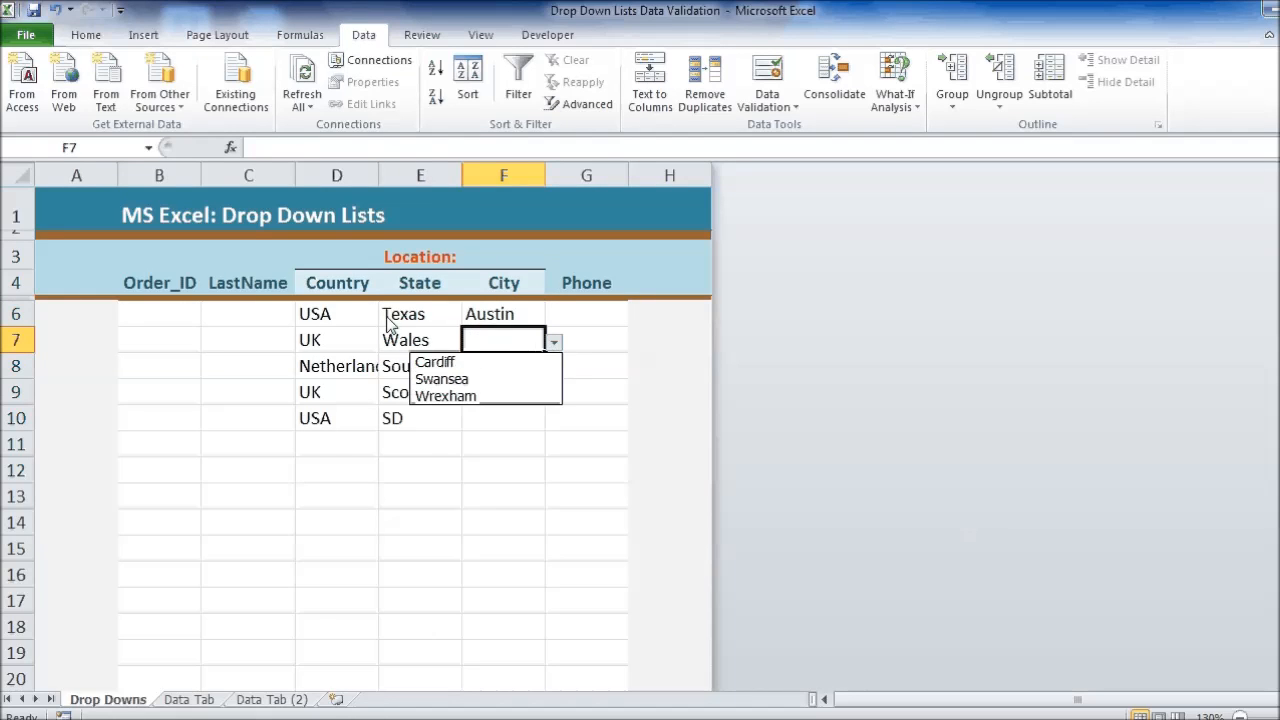
{"action": "left_click", "coordinate": [437, 361]}
- Choose the cities The Hague in F8, Glasgow in F9 and Pierre in F10 from the dependent lists
{"action": "left_click", "coordinate": [528, 367]}
{"action": "left_click", "coordinate": [553, 368]}
{"action": "left_click", "coordinate": [507, 389]}
{"action": "left_click", "coordinate": [431, 388]}
{"action": "left_click", "coordinate": [540, 393]}
{"action": "left_click", "coordinate": [553, 393]}
{"action": "left_click", "coordinate": [480, 413]}
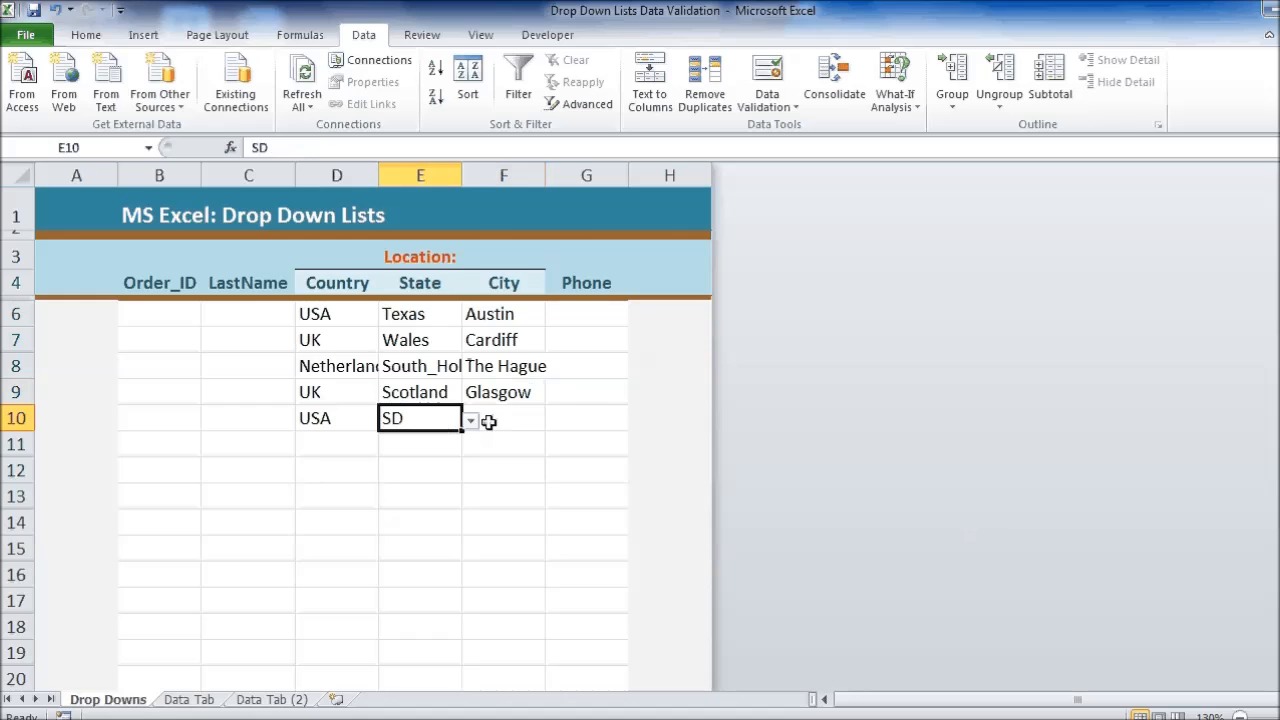
{"action": "left_click", "coordinate": [495, 420]}
{"action": "left_click", "coordinate": [553, 420]}
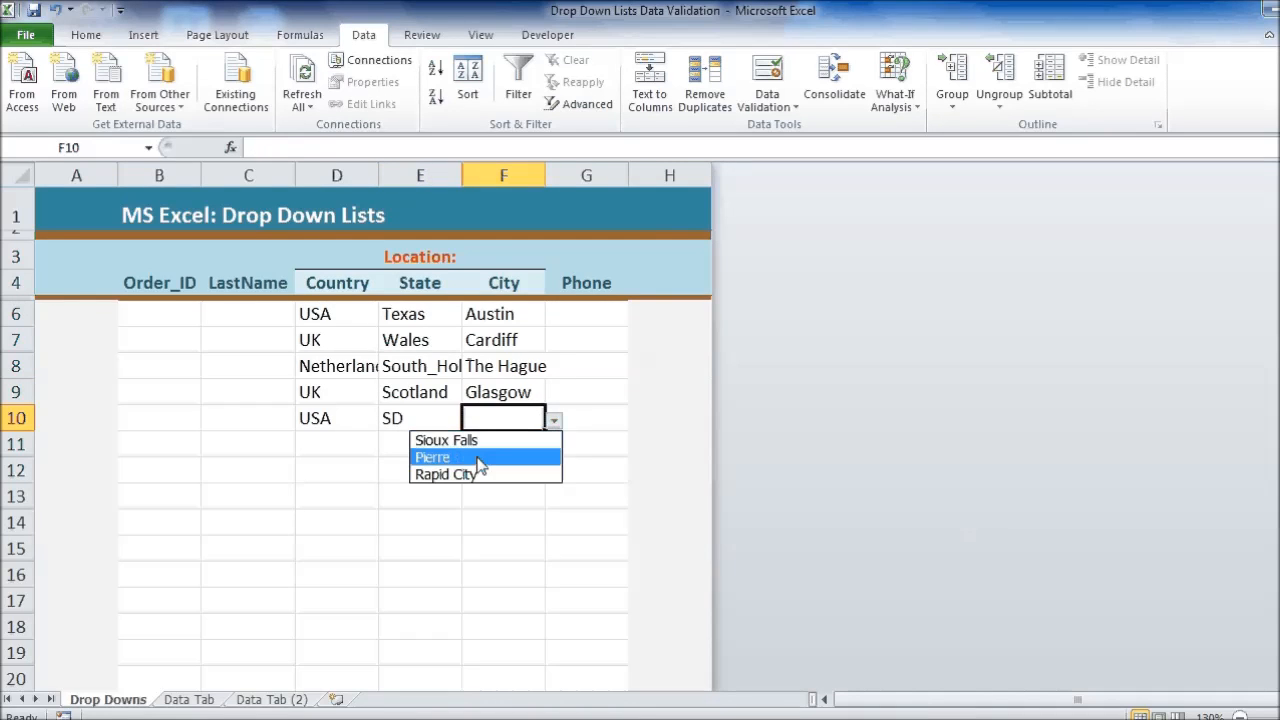
{"action": "left_click", "coordinate": [478, 458]}
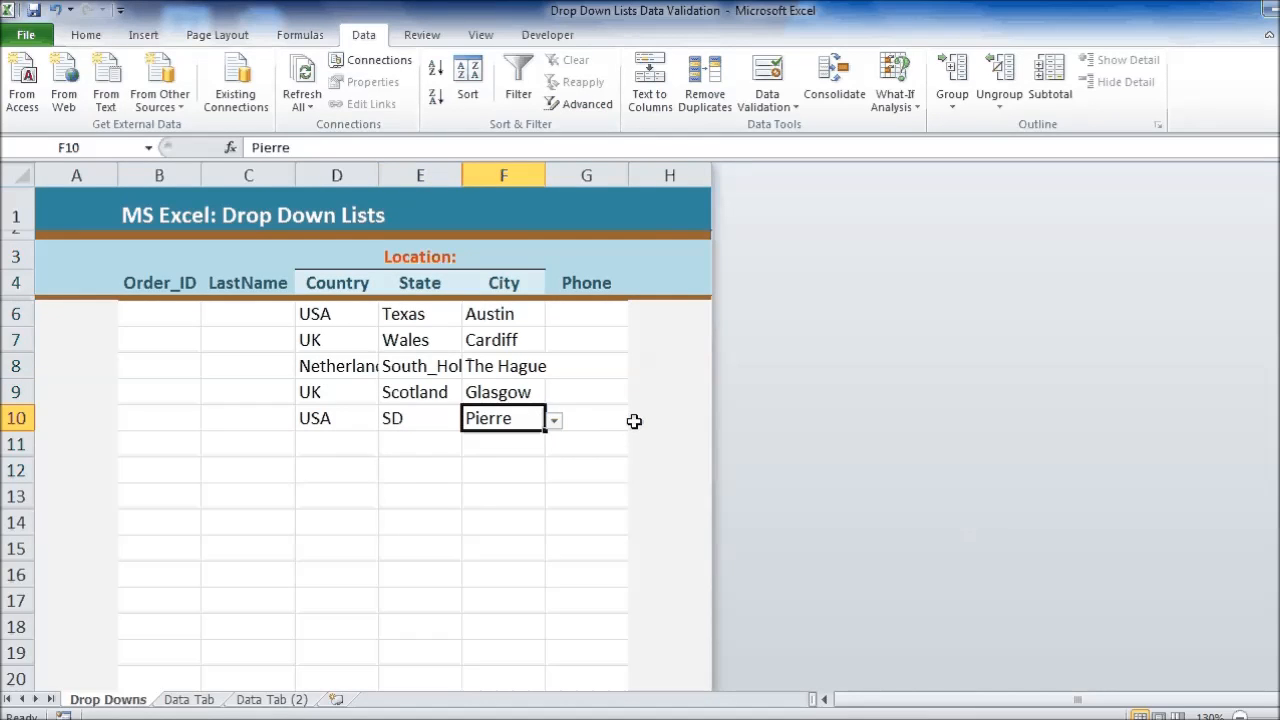